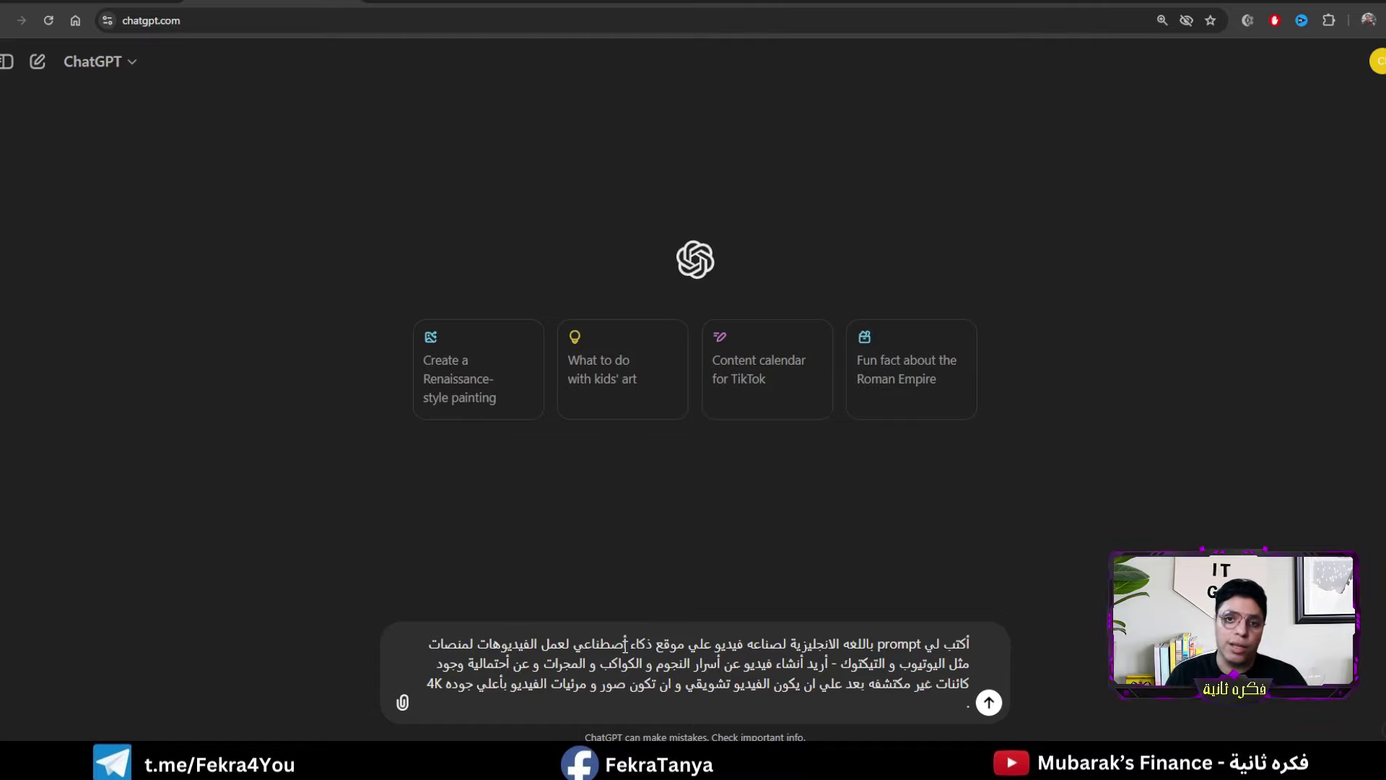
Step: Submit the Arabic request for an English AI video prompt about cosmic mysteries and undiscovered beings in 4K, and clear stray characters from the message field
click(987, 701)
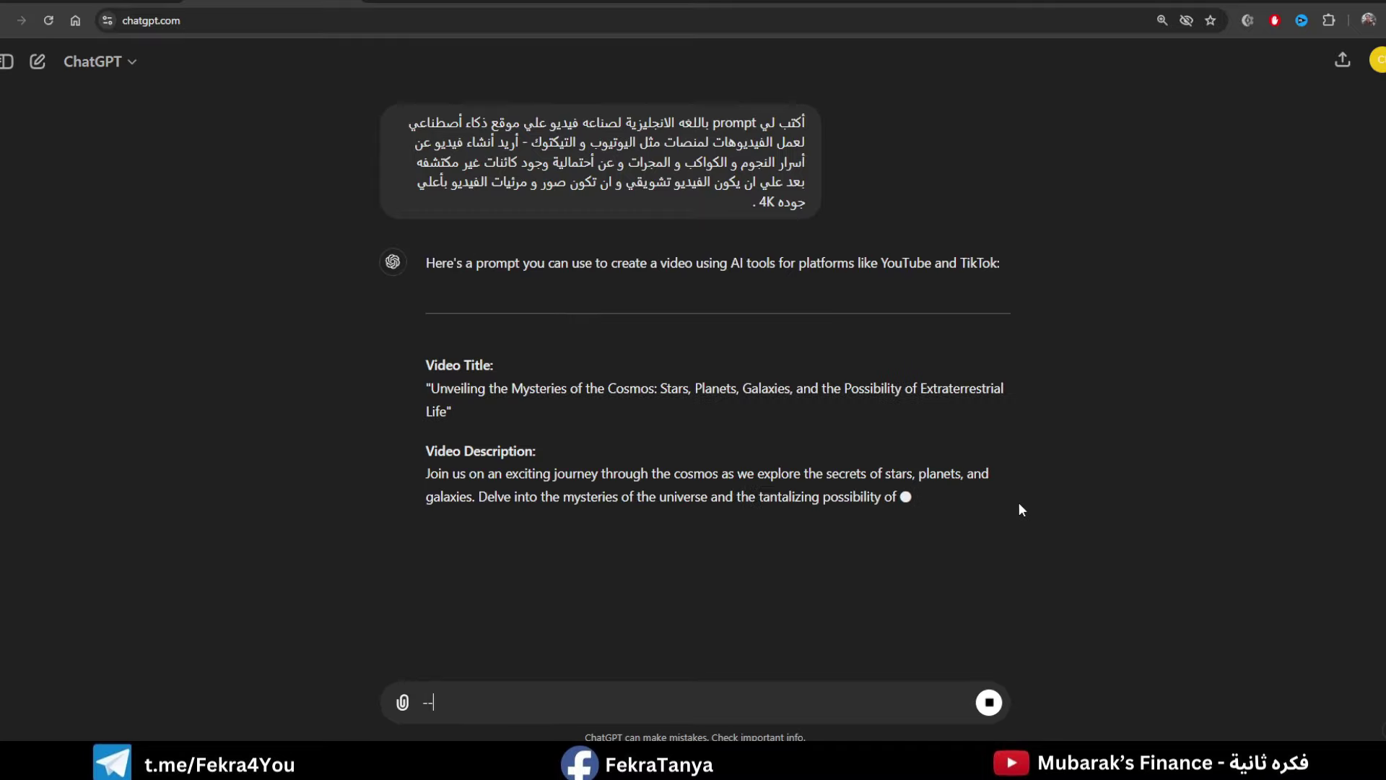
key(BackSpace)
key(BackSpace)
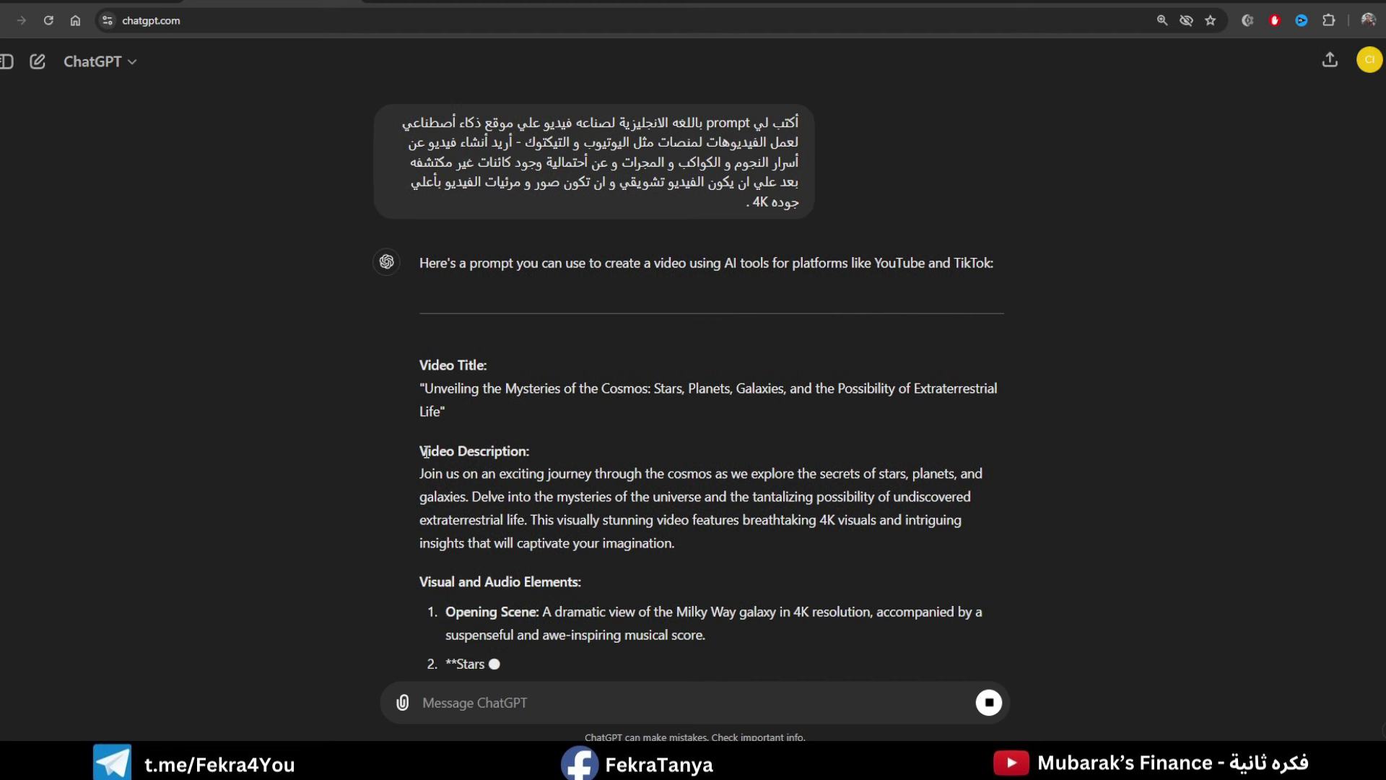
Step: Read through the reply, highlighting the video description and the video title
scroll(649, 476, down, 1)
drag(690, 498, 422, 431)
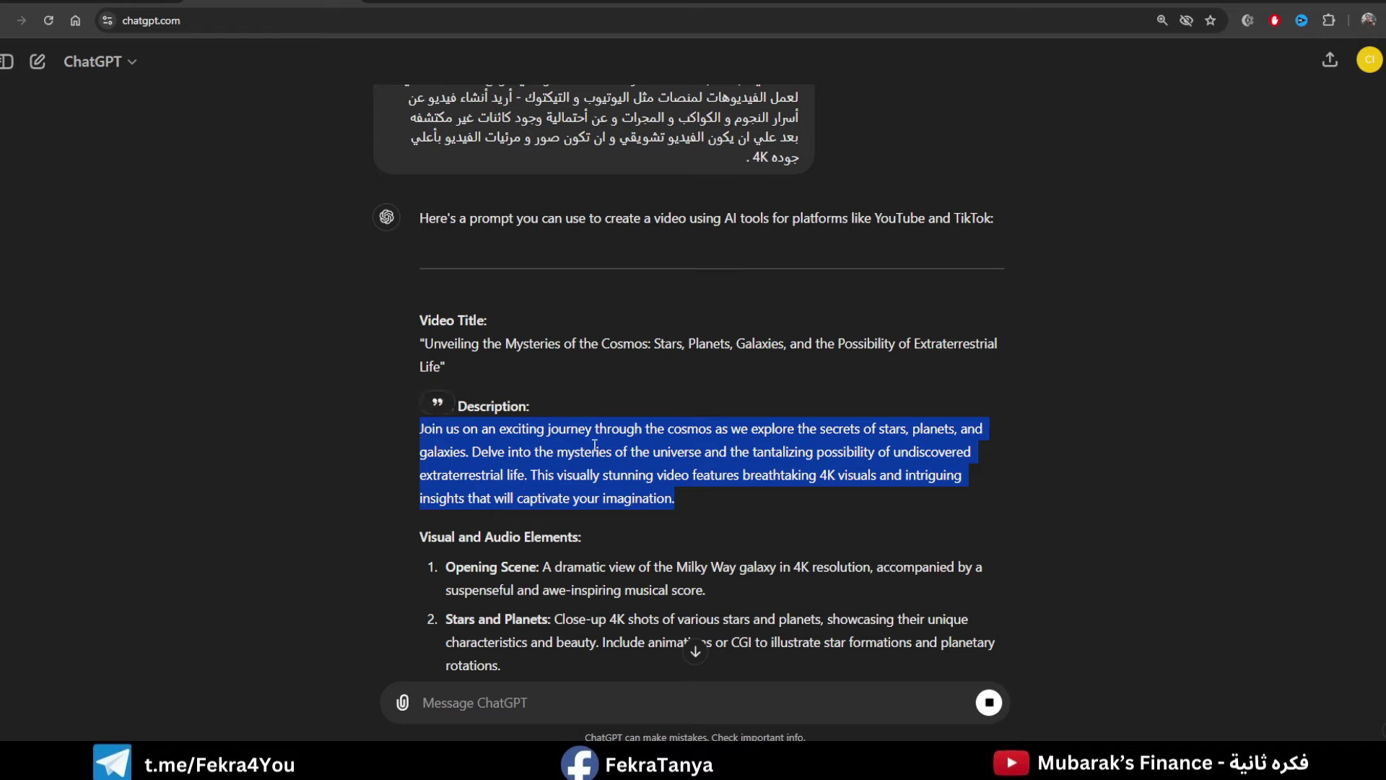
drag(422, 345, 601, 361)
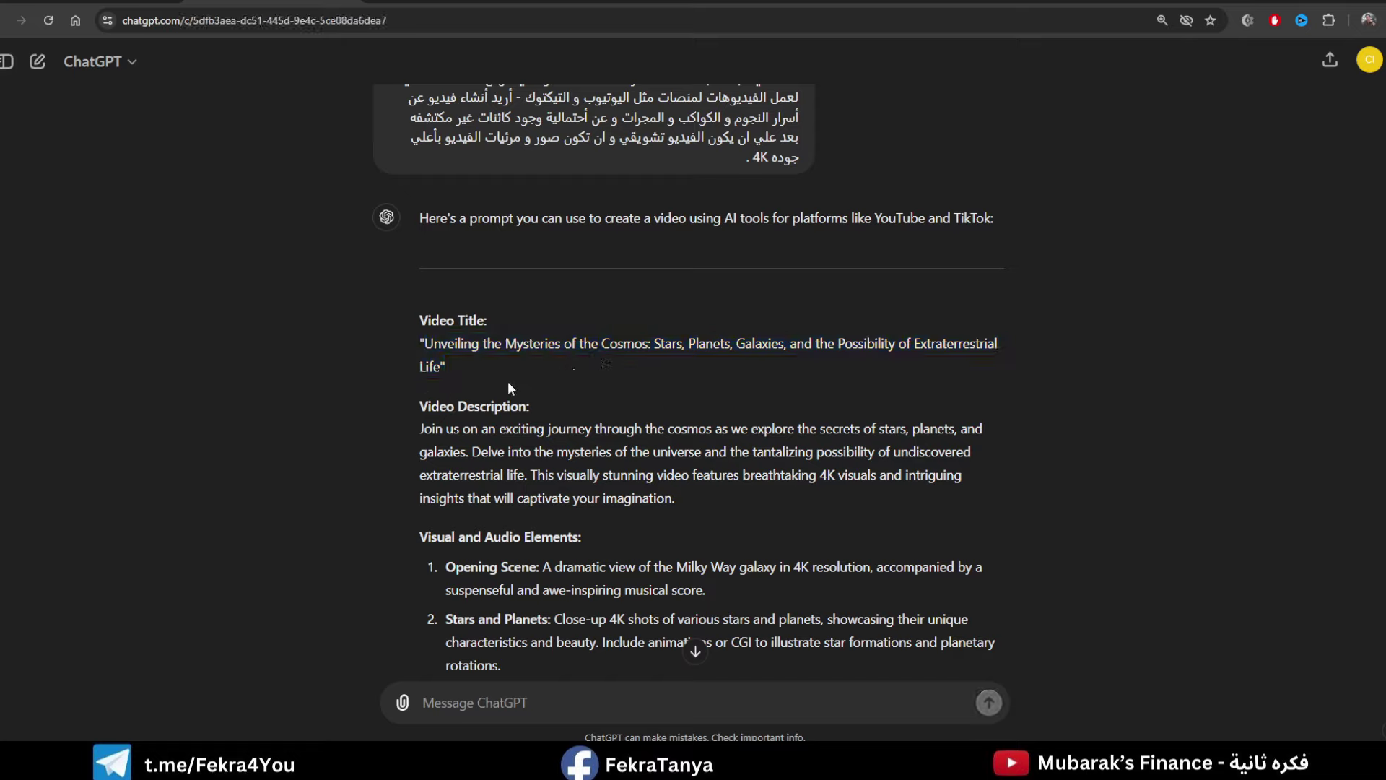
drag(456, 372, 431, 345)
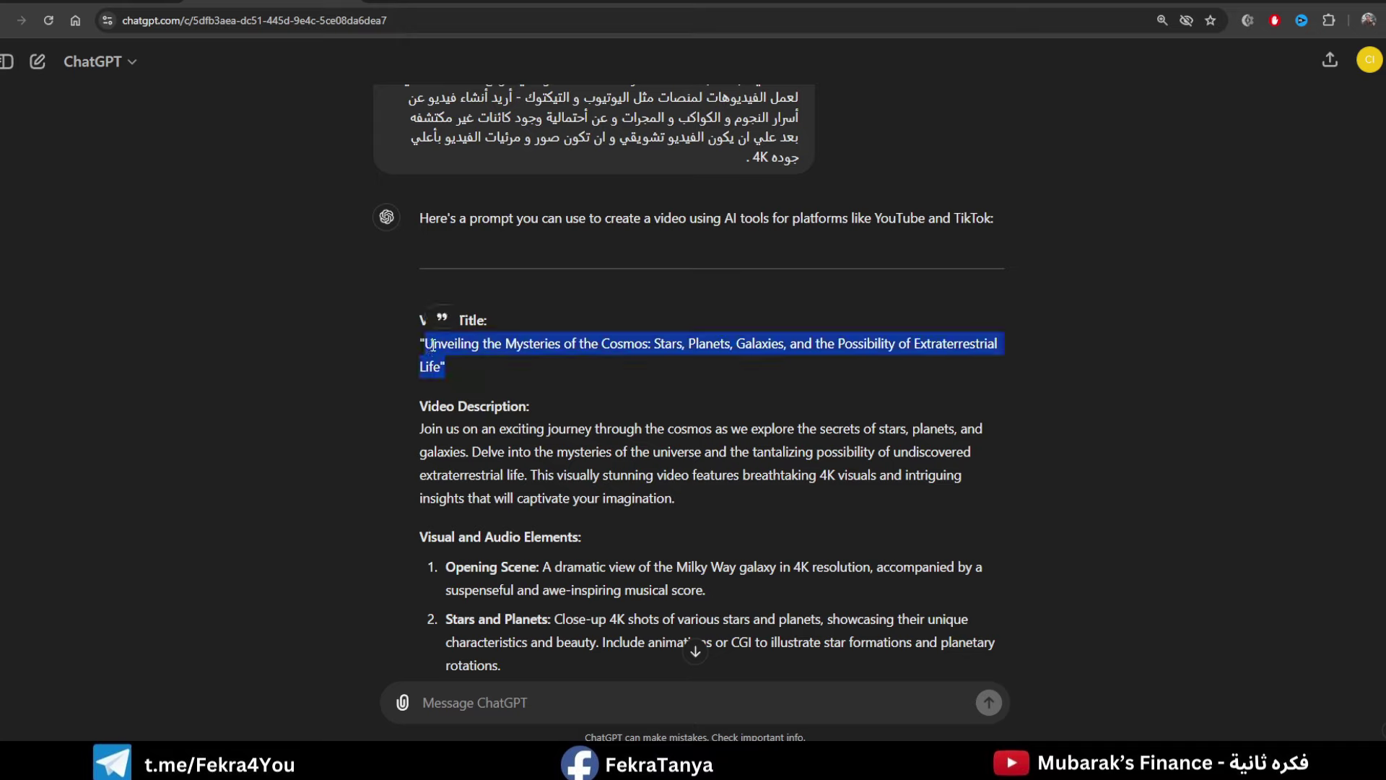
click(511, 346)
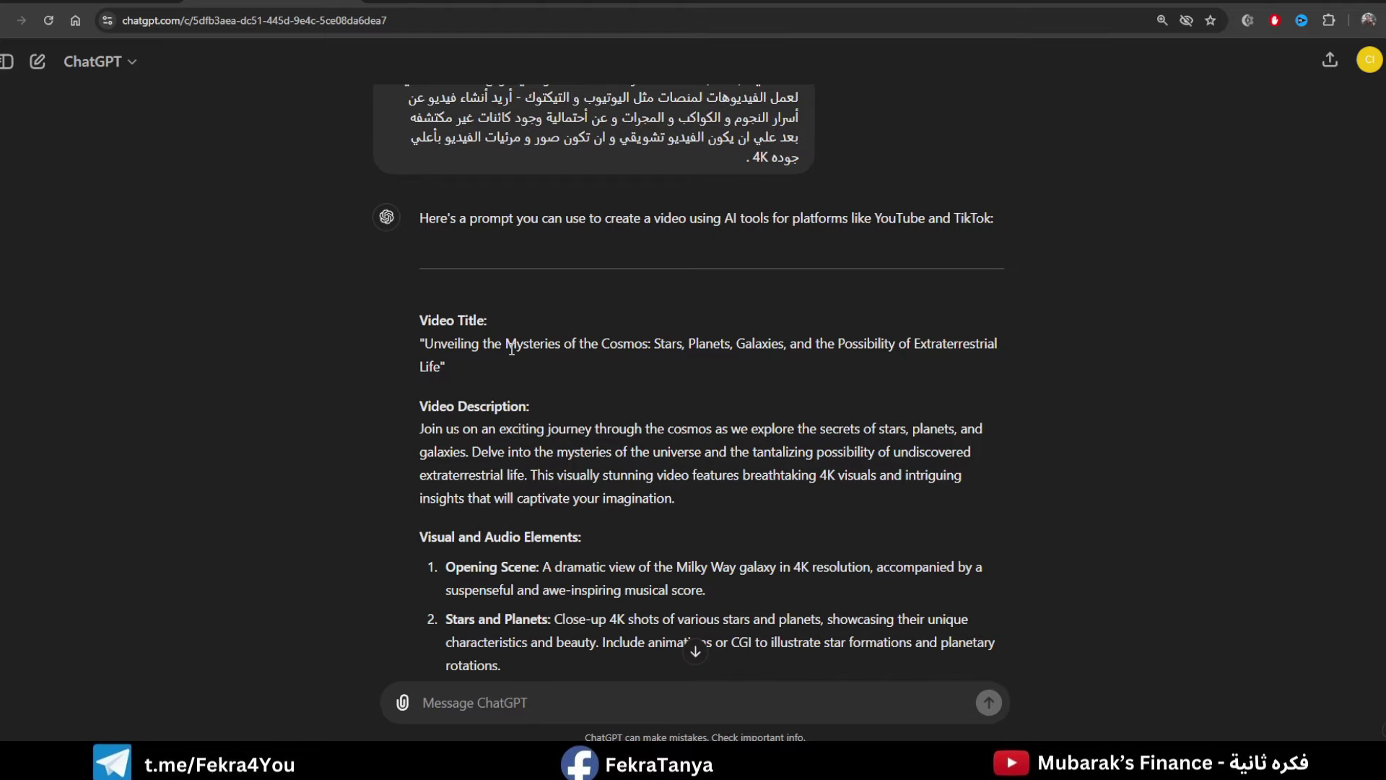
drag(467, 346, 561, 365)
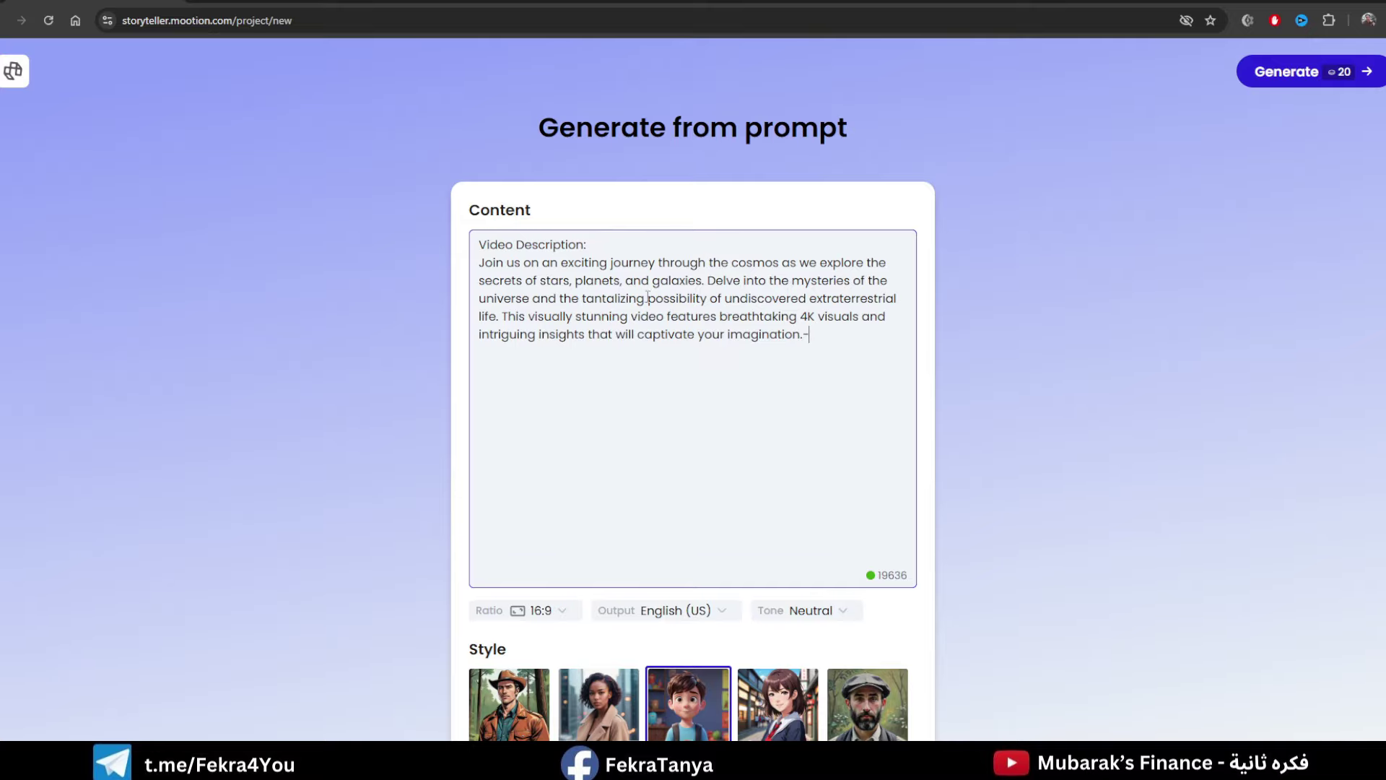
Step: Check the available styles, keep 3D Cartoon, and generate the storyboard in Mootion from the pasted video description
scroll(648, 297, down, 4)
scroll(699, 379, down, 2)
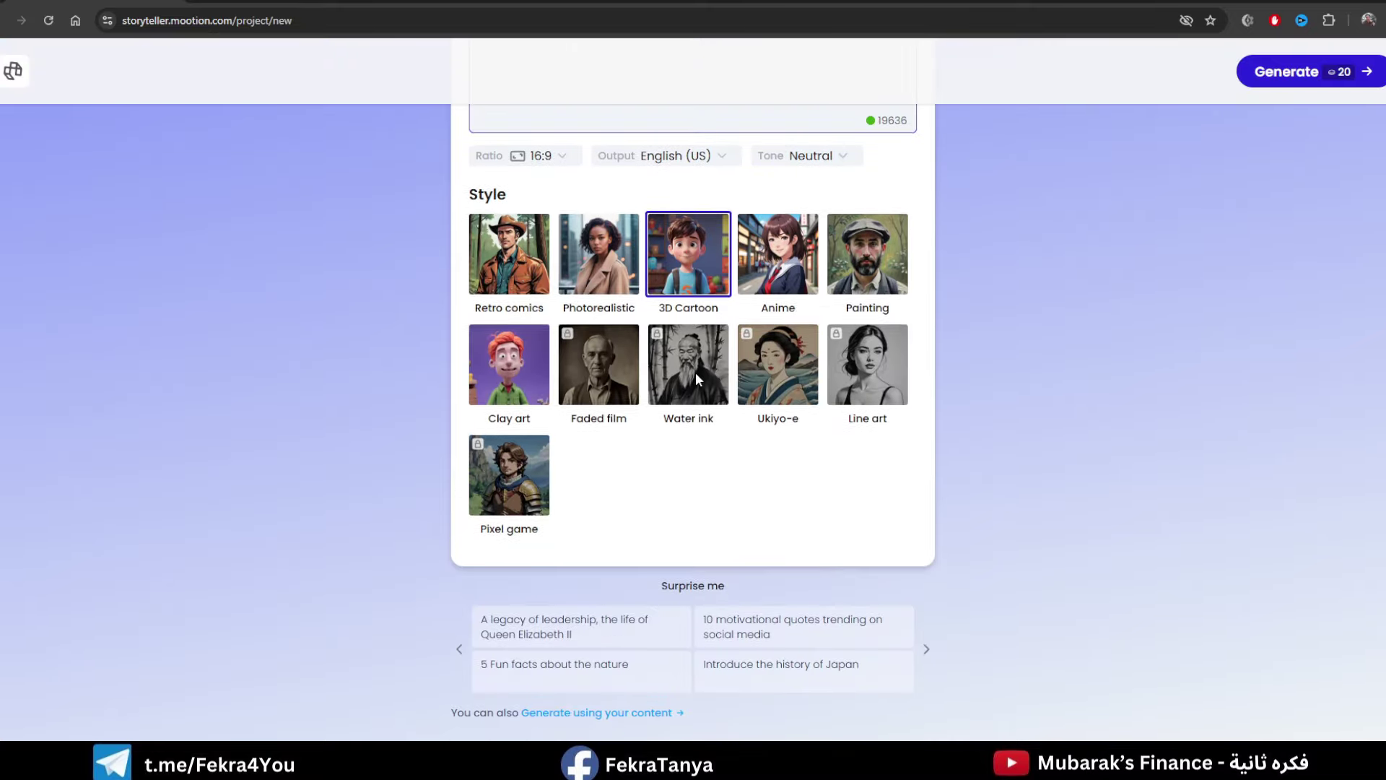
scroll(639, 408, up, 6)
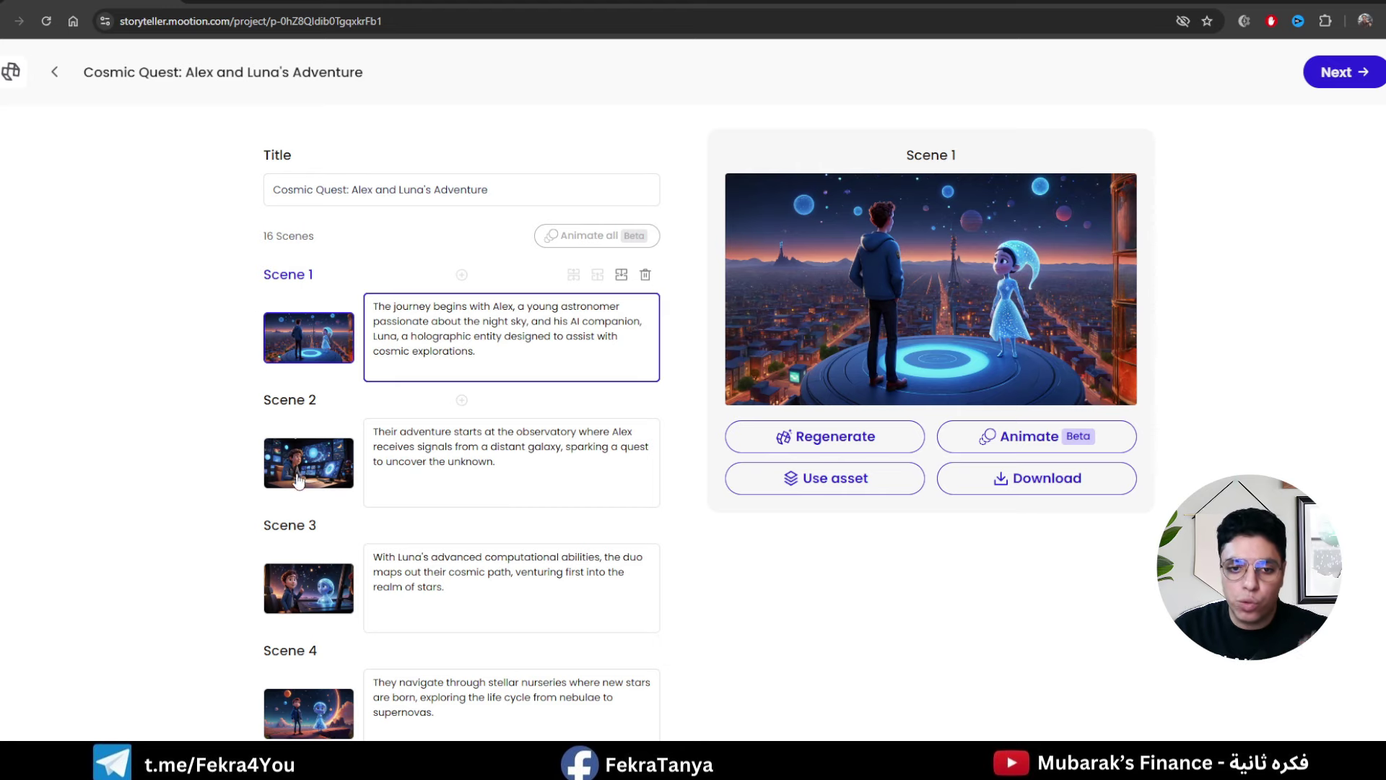
Step: Review the storyboard's scene texts and images, previewing Scene 2 and Scene 3
scroll(298, 481, down, 3)
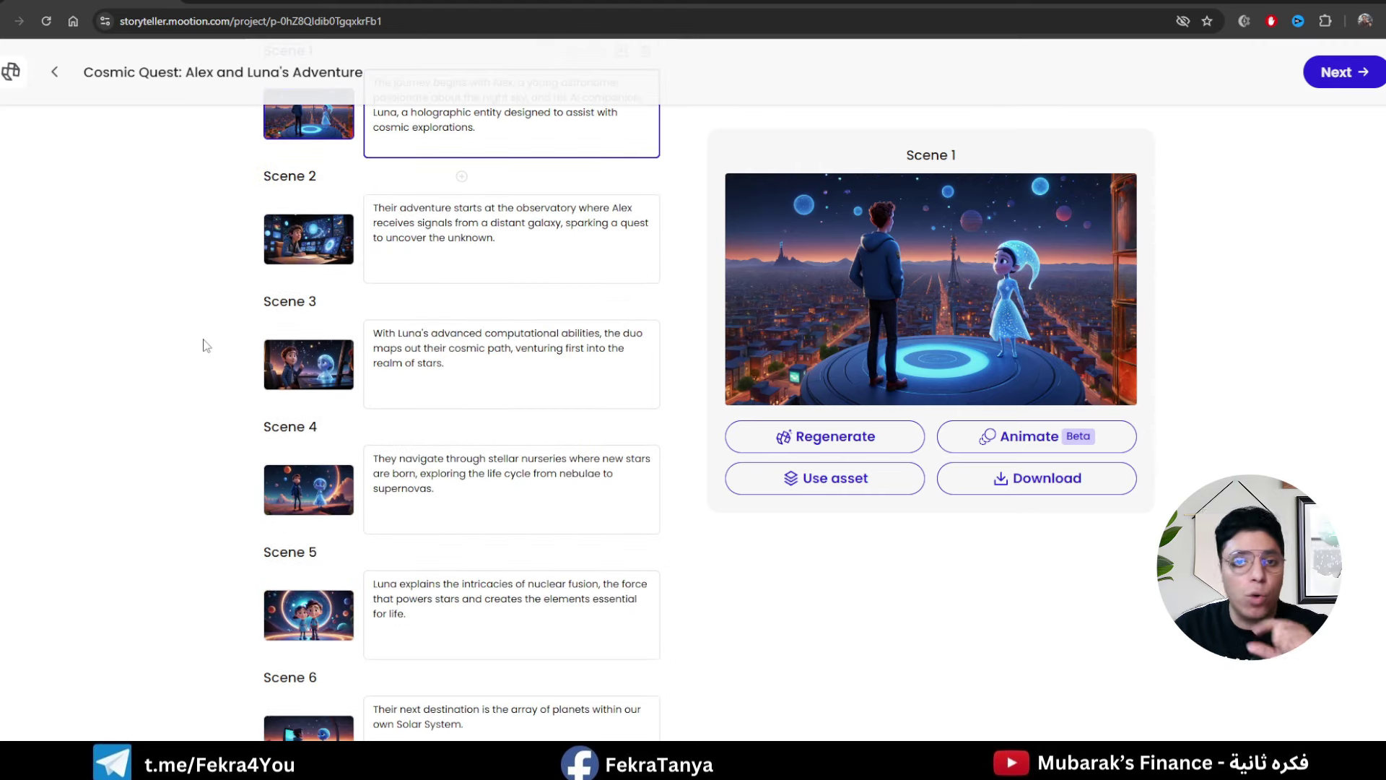
scroll(206, 345, up, 3)
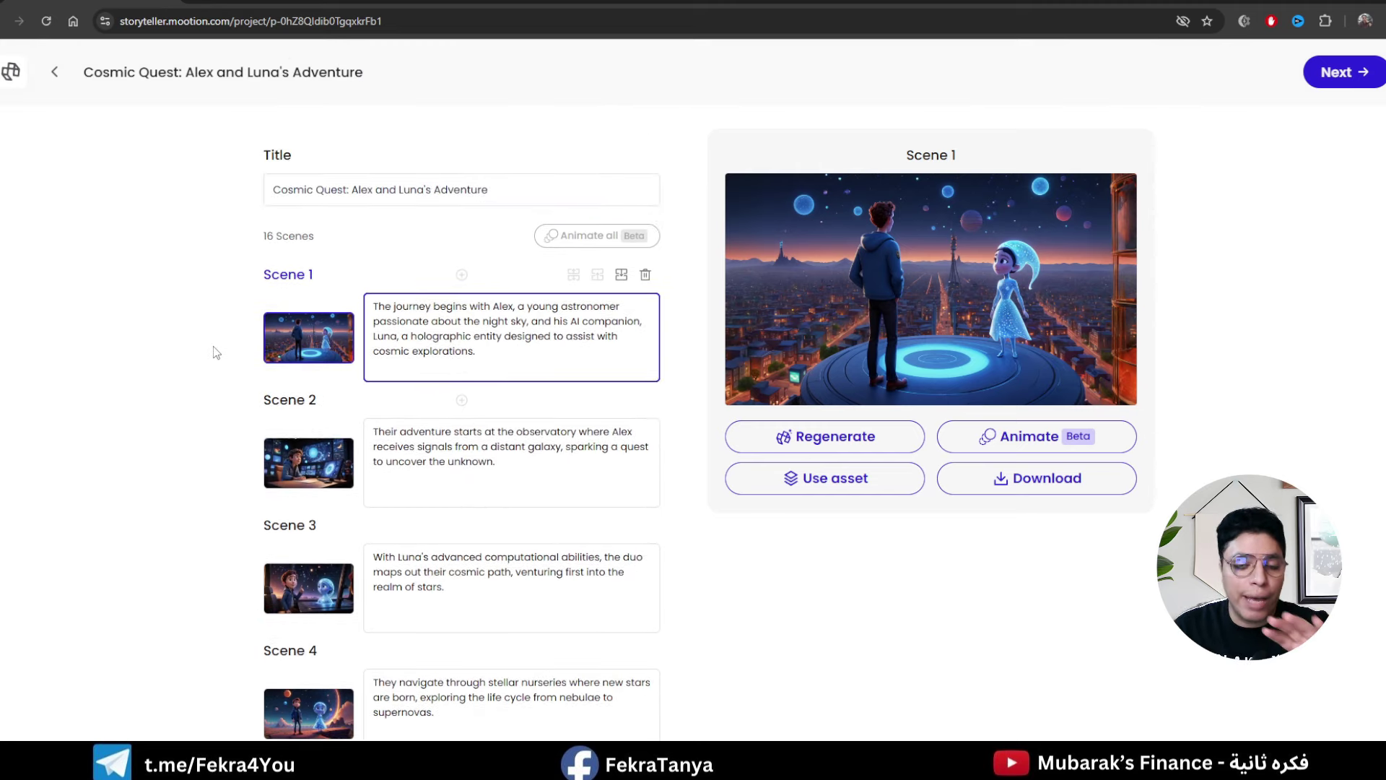
scroll(70, 364, down, 3)
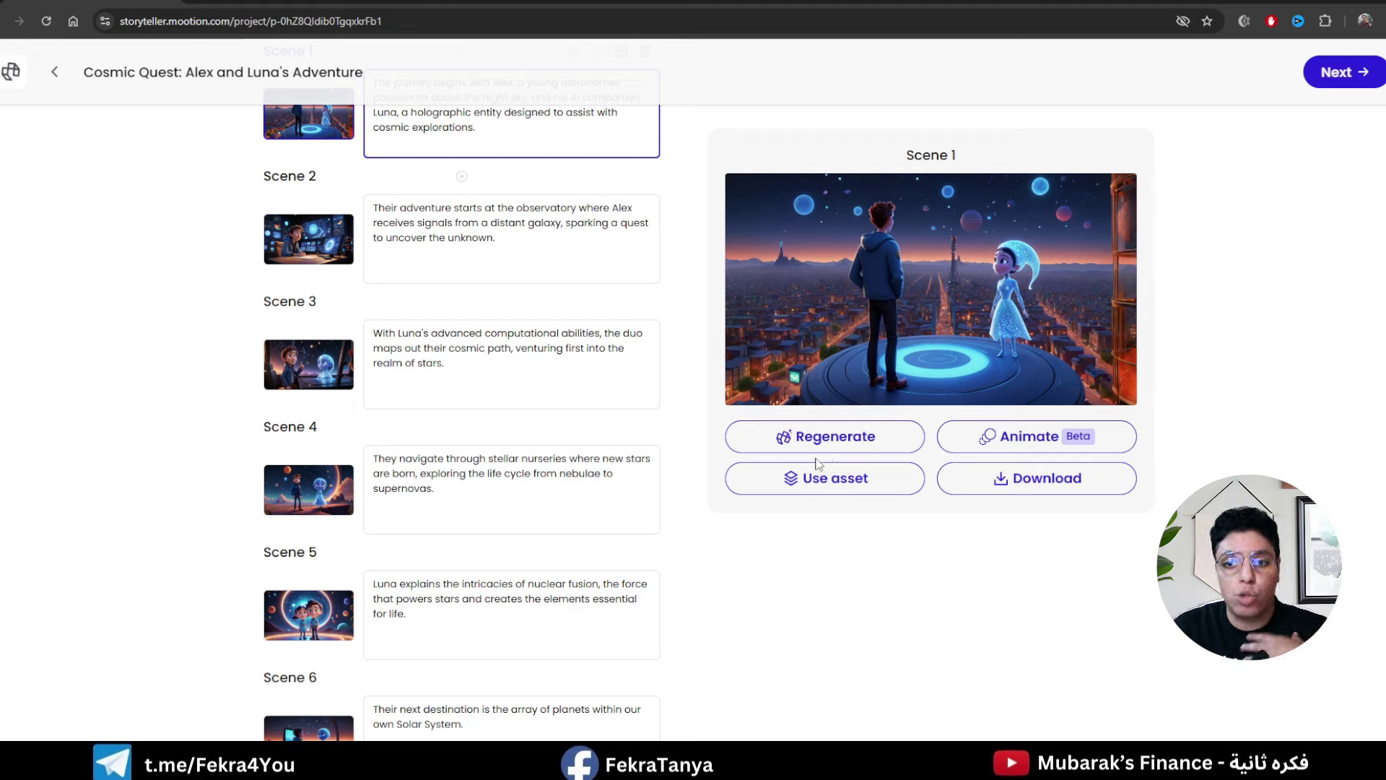
scroll(686, 396, up, 2)
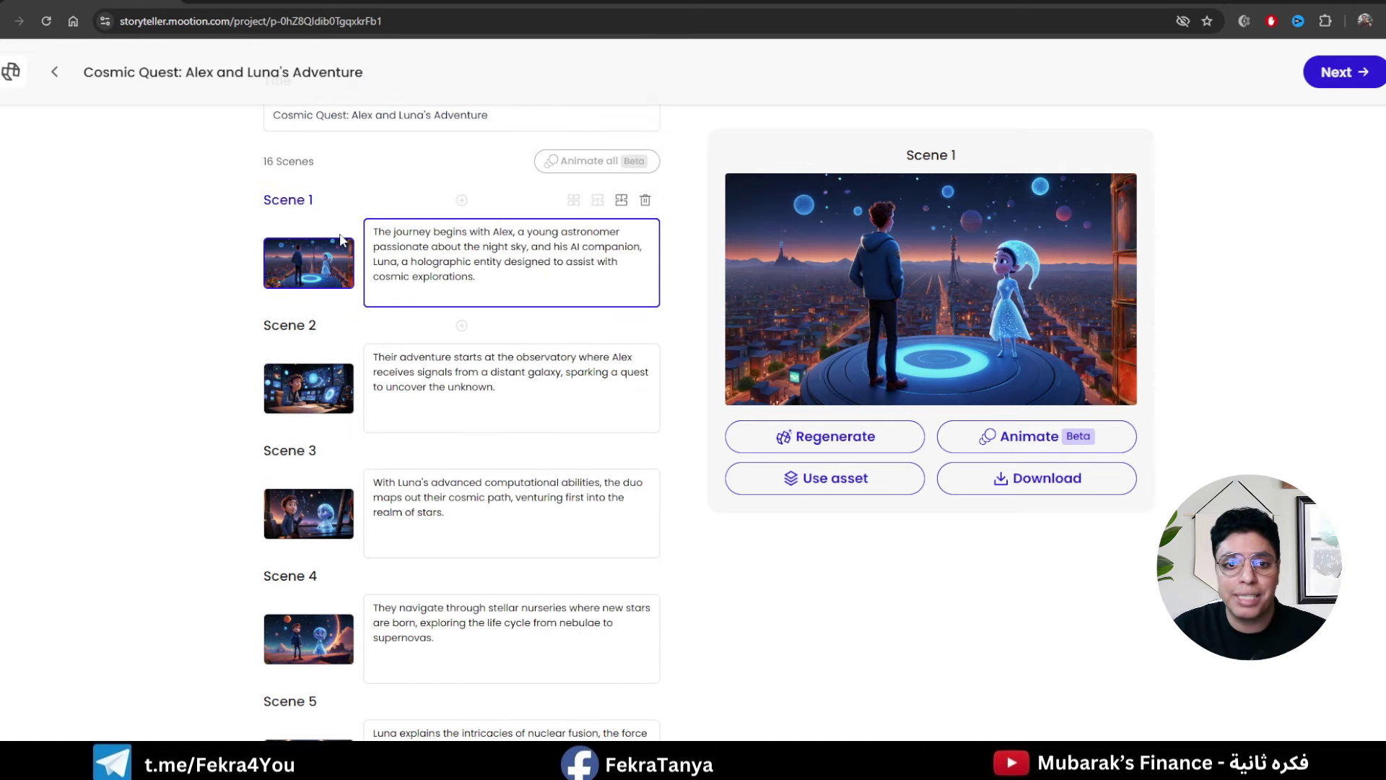
click(307, 407)
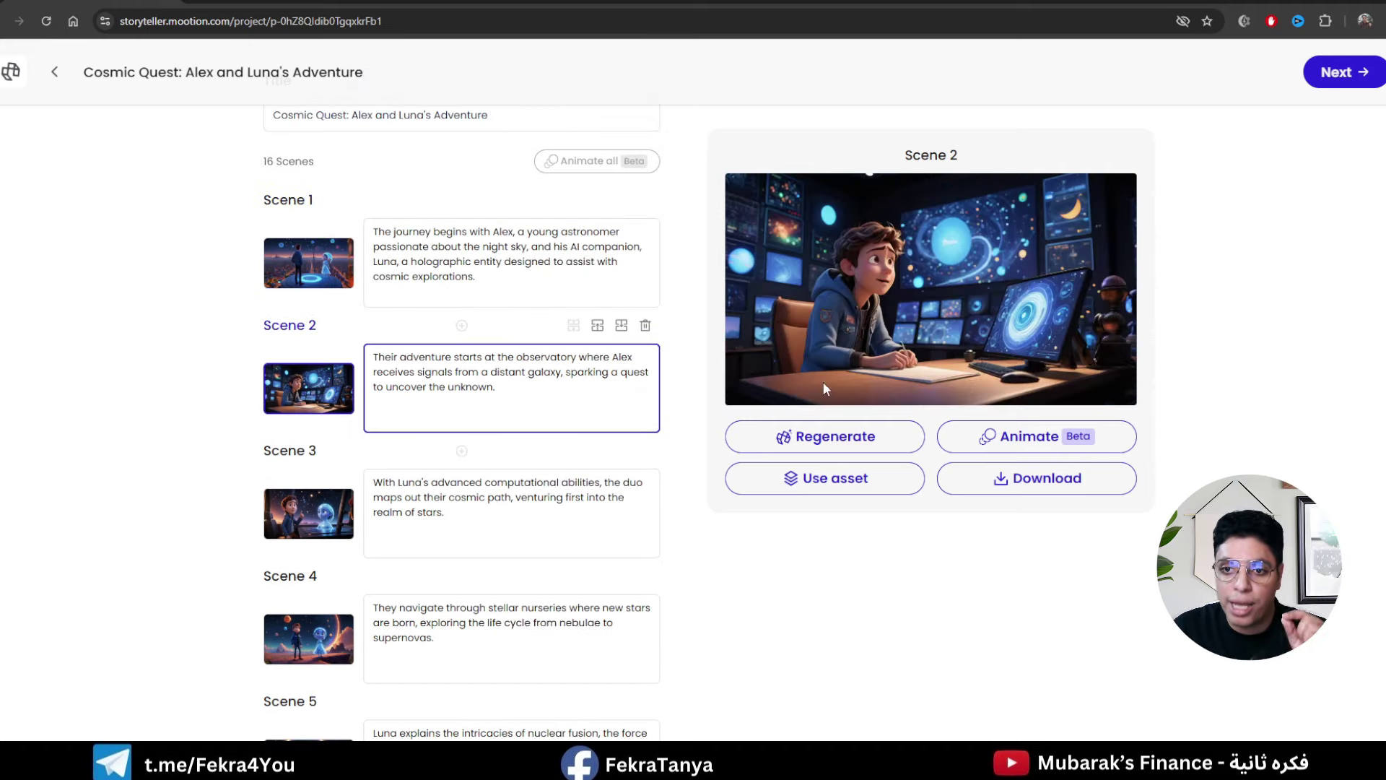
click(285, 523)
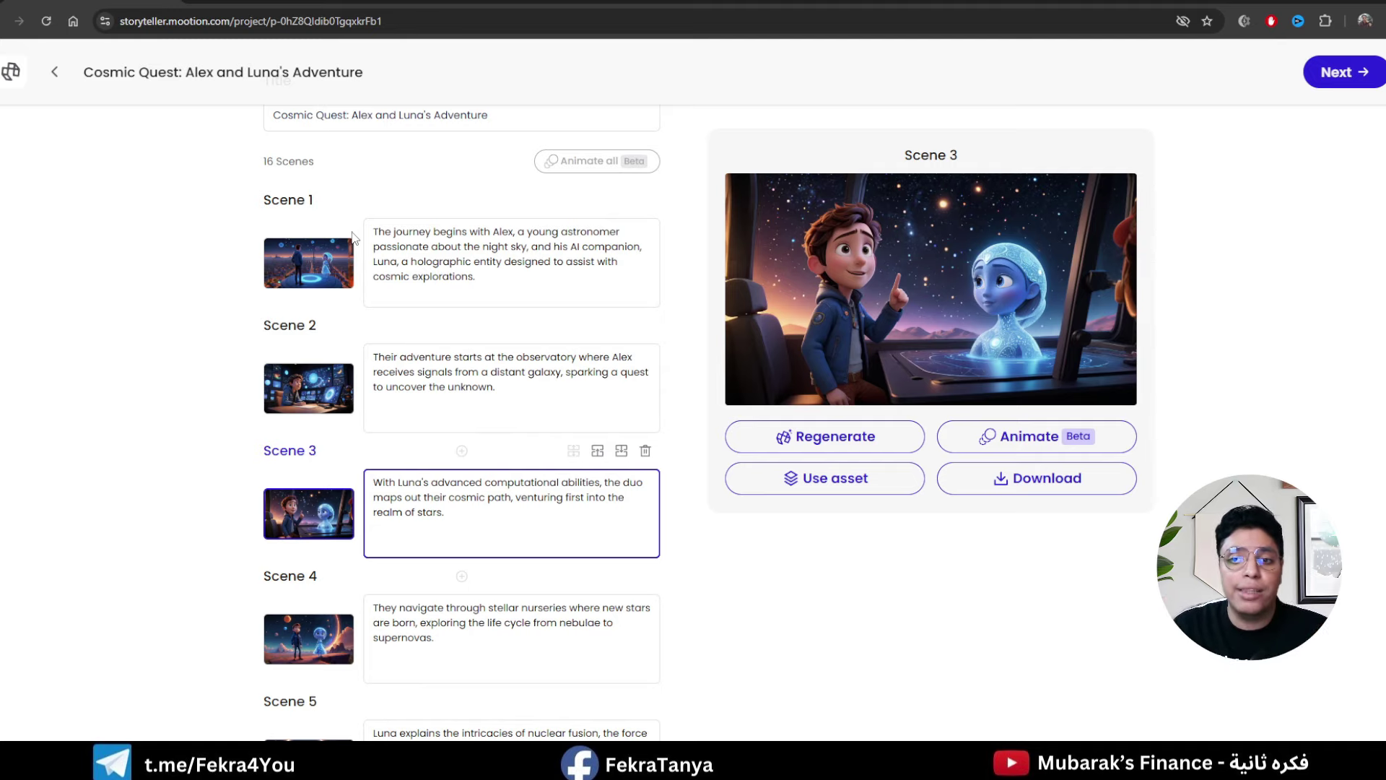
scroll(352, 237, up, 1)
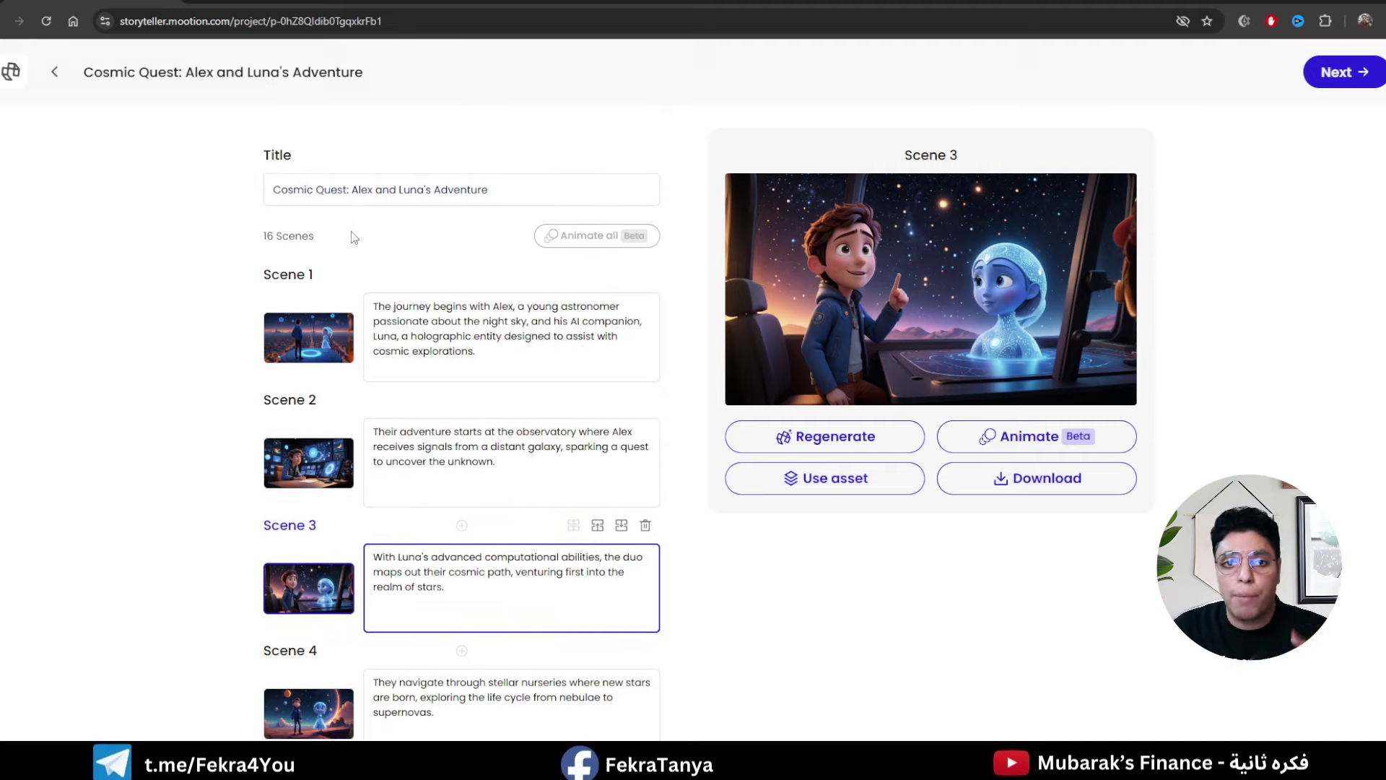
Step: Proceed to the video styling stage, choose the bold all-caps yellow subtitle style and remove the title style
click(1337, 75)
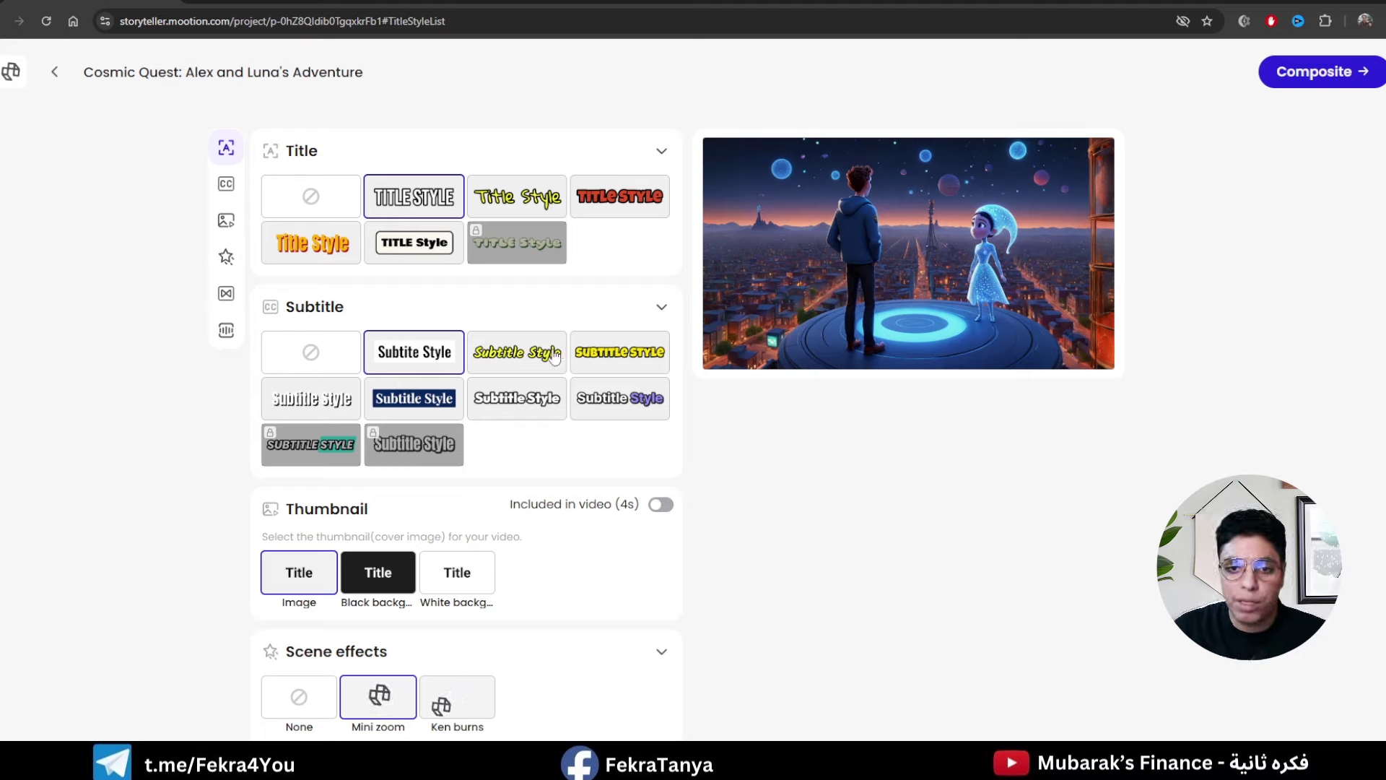
click(605, 359)
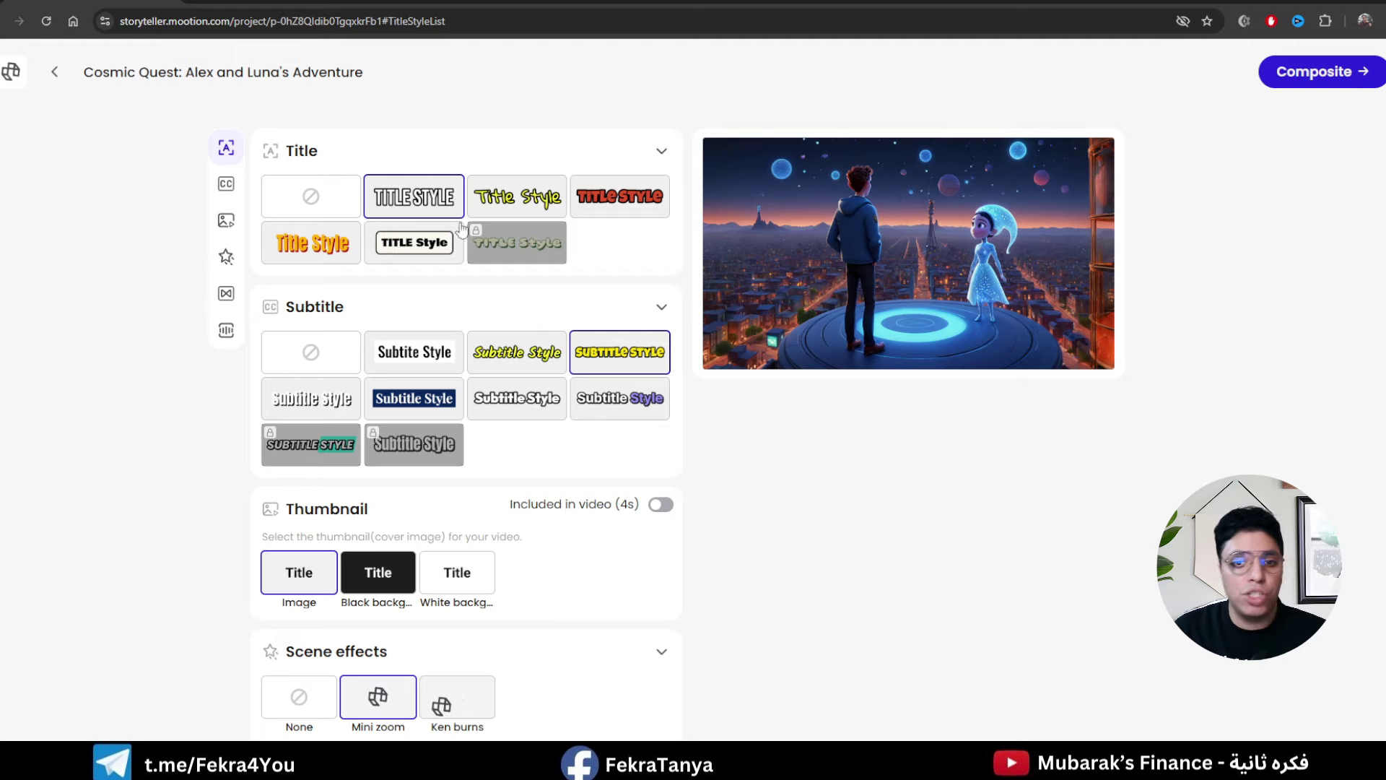
click(326, 193)
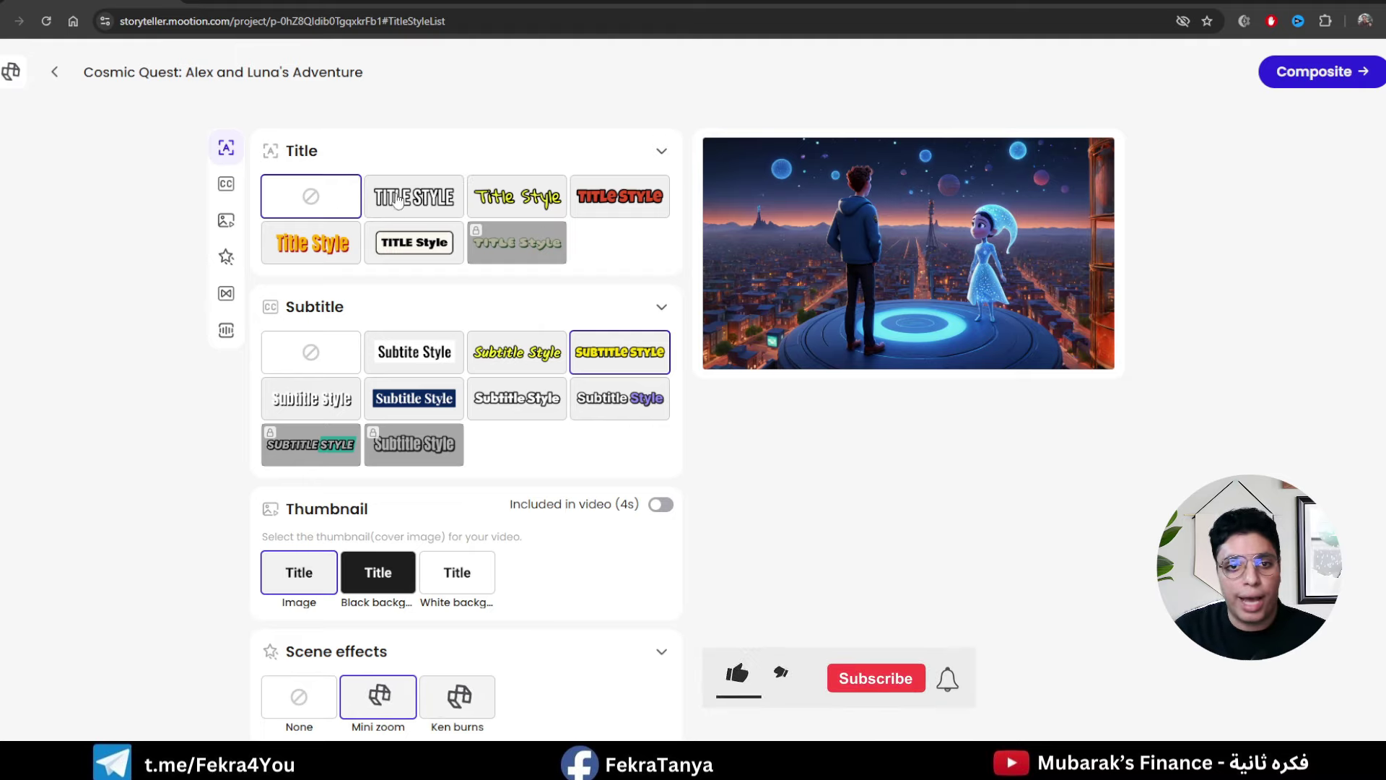
Step: Look over the thumbnail and scene effect options and set the scene transition to Glare
scroll(634, 413, down, 2)
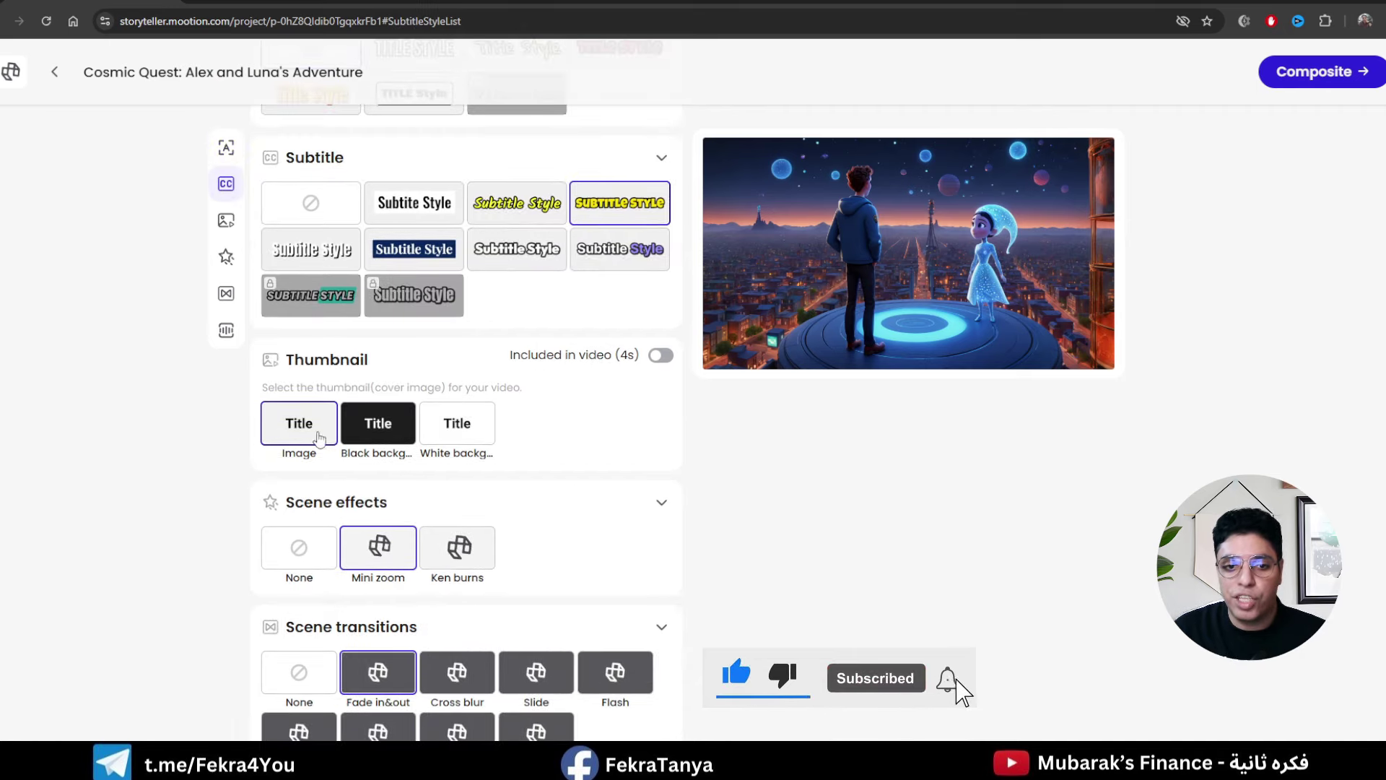
scroll(310, 455, down, 2)
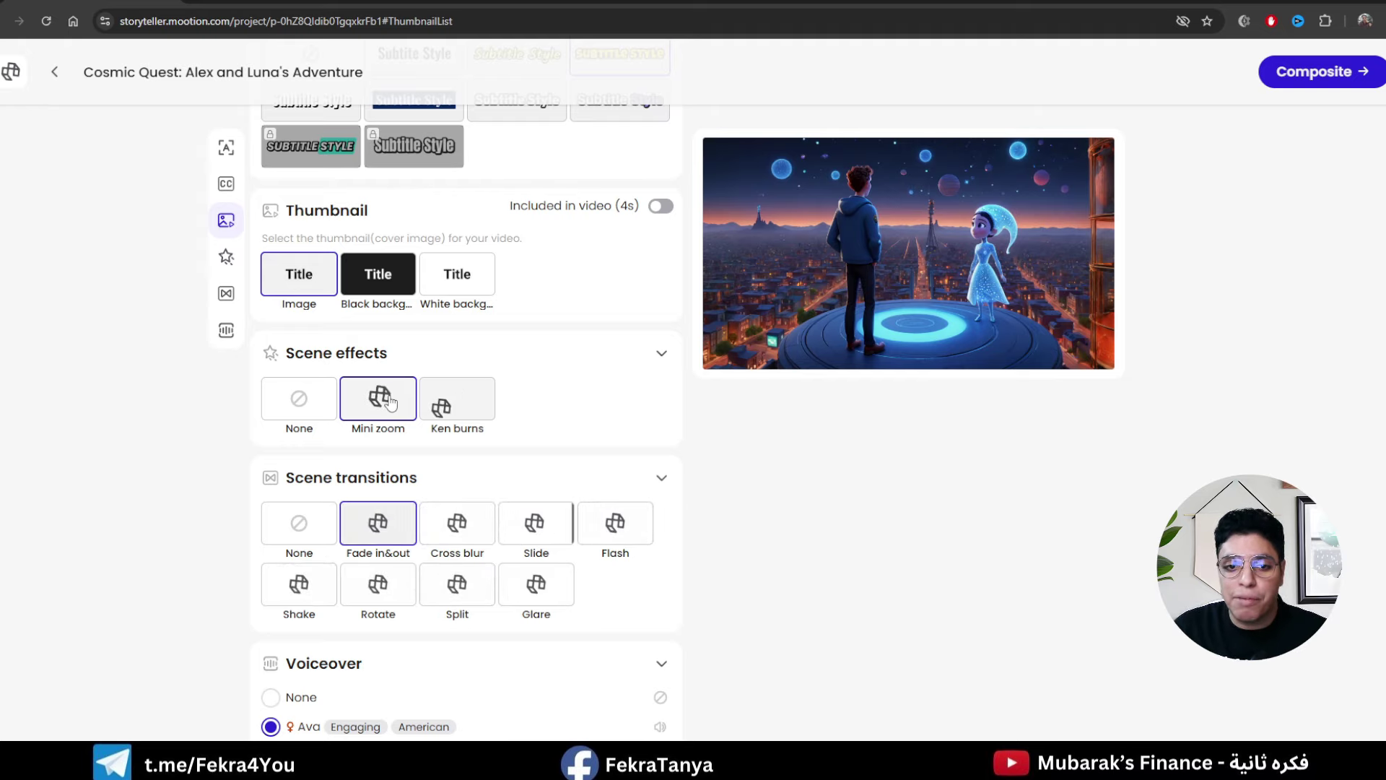
scroll(589, 369, down, 1)
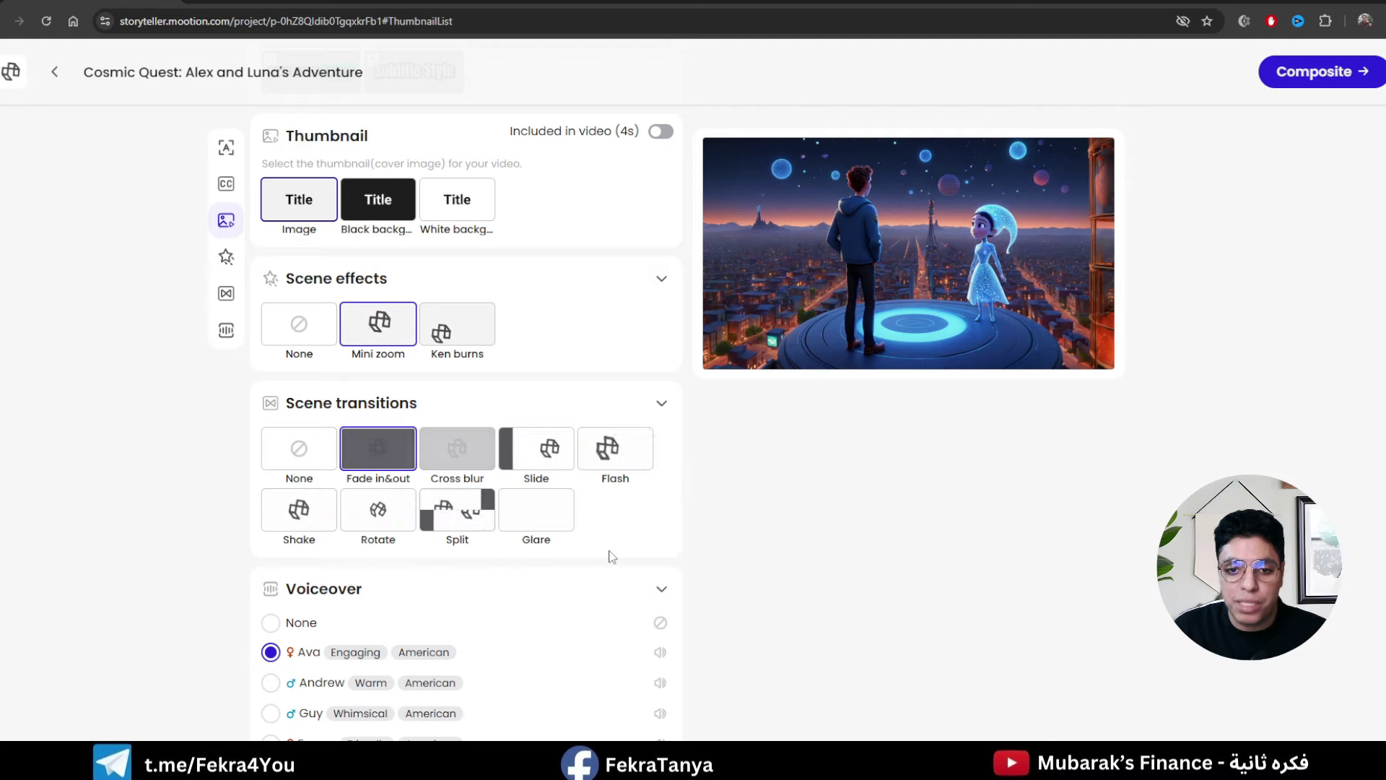
click(562, 522)
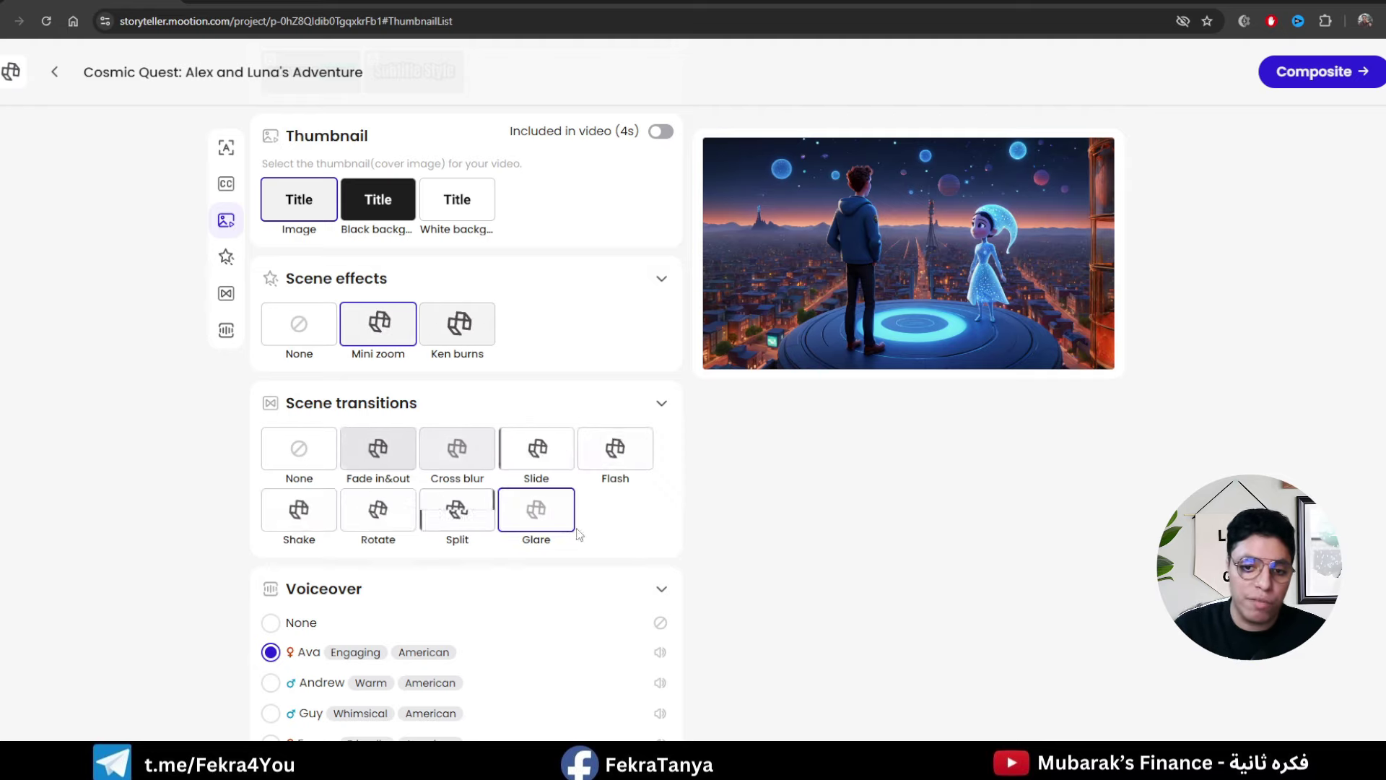
Step: Check the voiceover choices, keep the Ava voice, and composite the video with the chosen settings
scroll(798, 503, down, 2)
scroll(798, 502, down, 1)
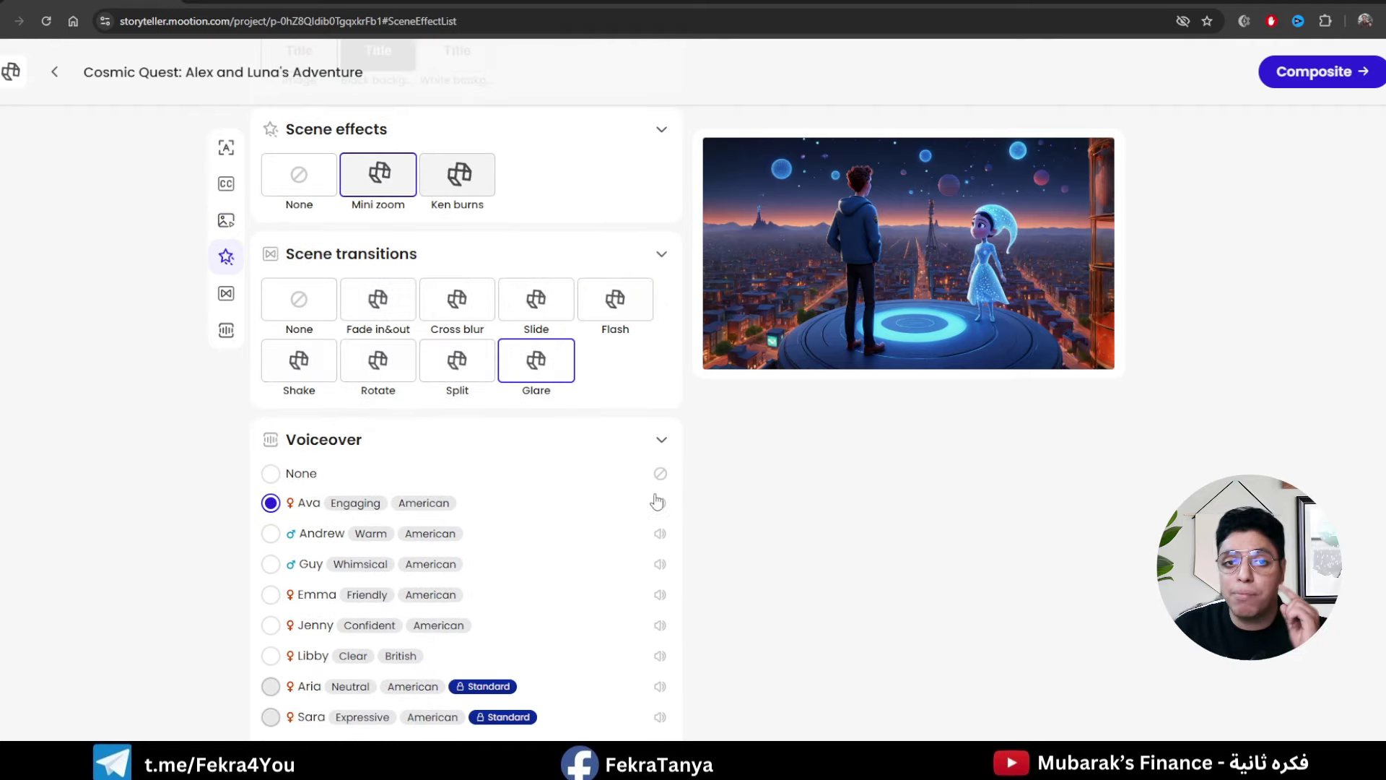
scroll(657, 502, down, 2)
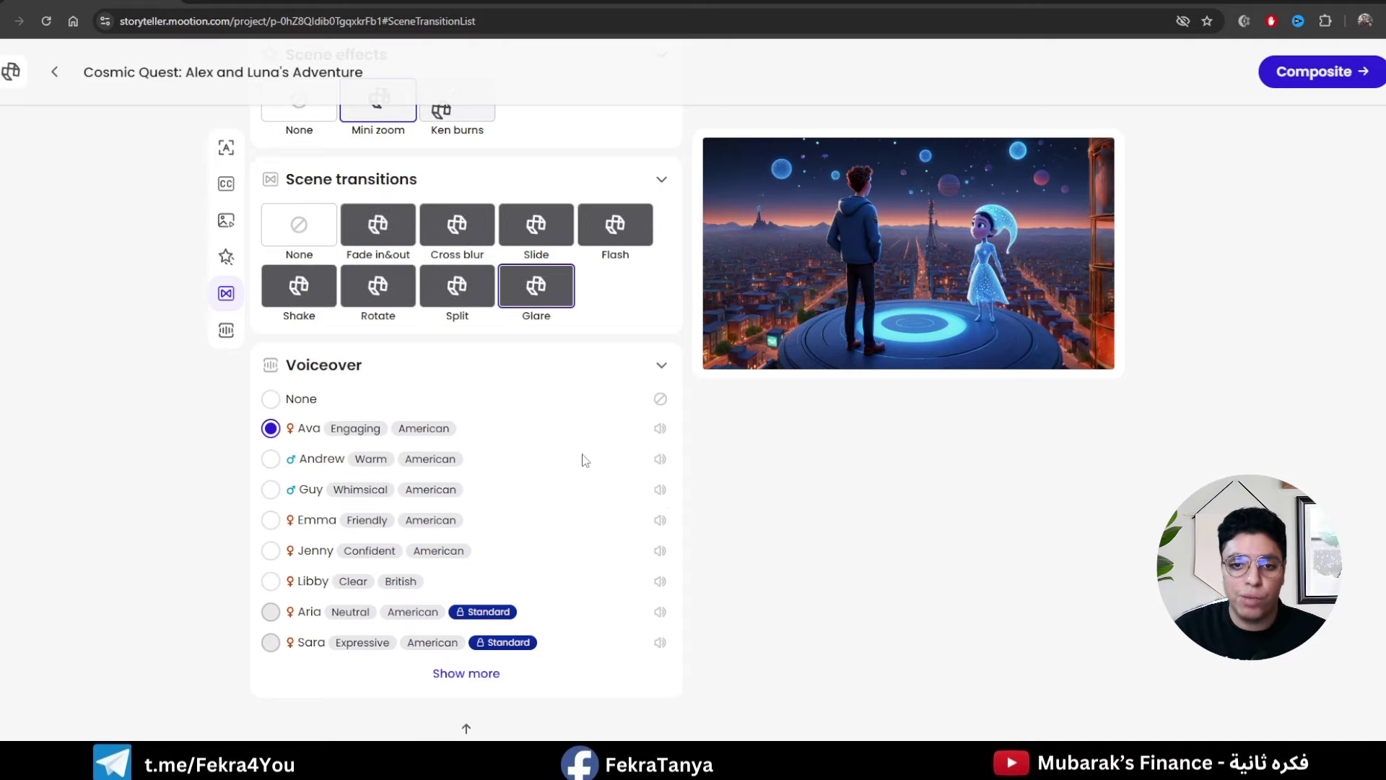
scroll(731, 606, up, 1)
scroll(744, 570, up, 3)
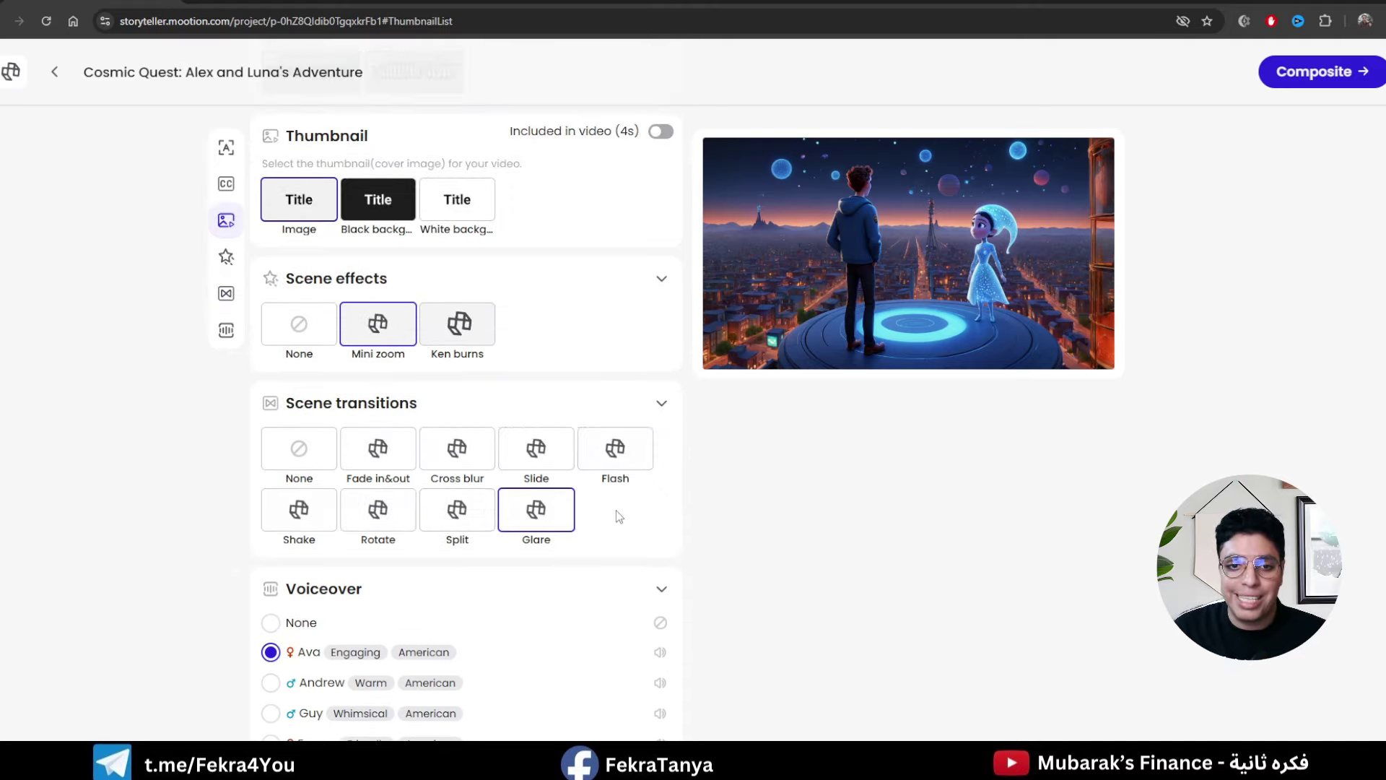
scroll(801, 529, up, 4)
scroll(729, 513, up, 2)
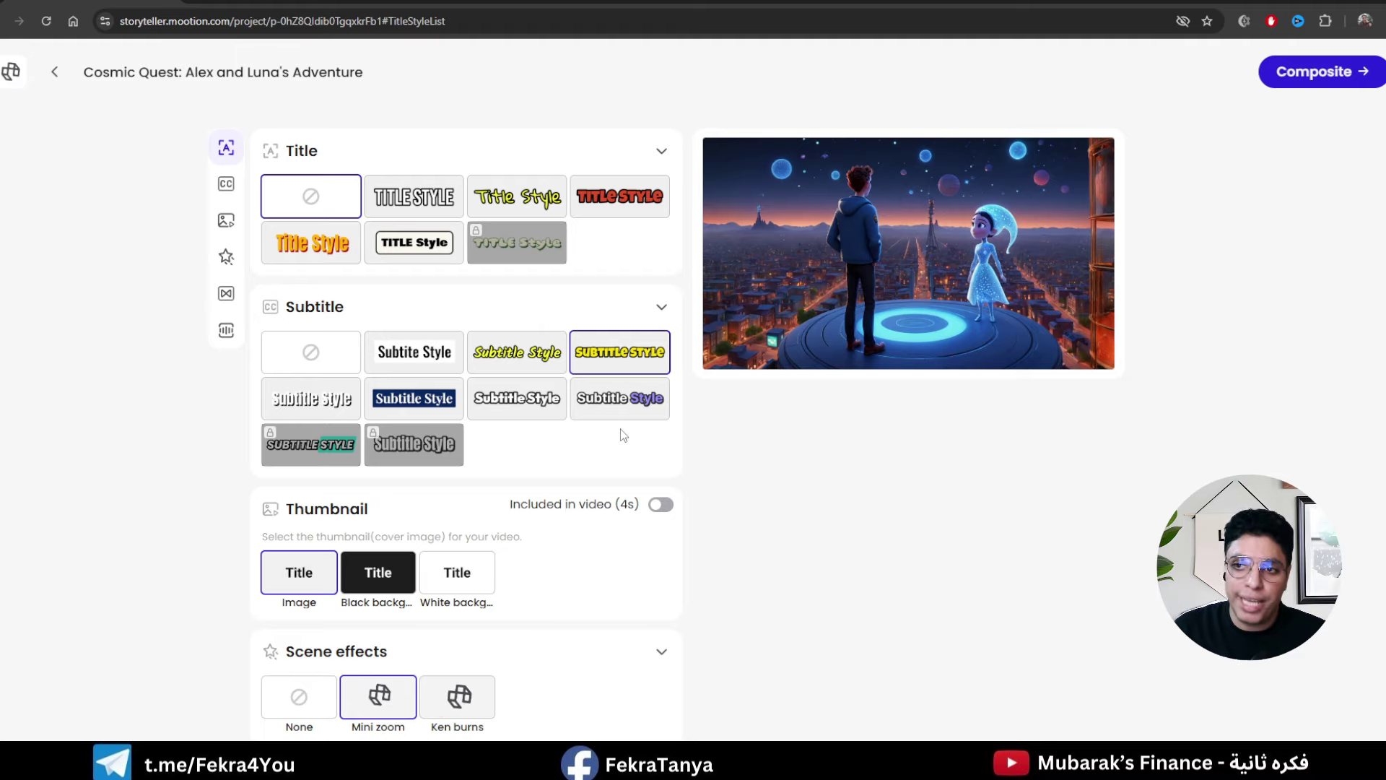
click(1299, 80)
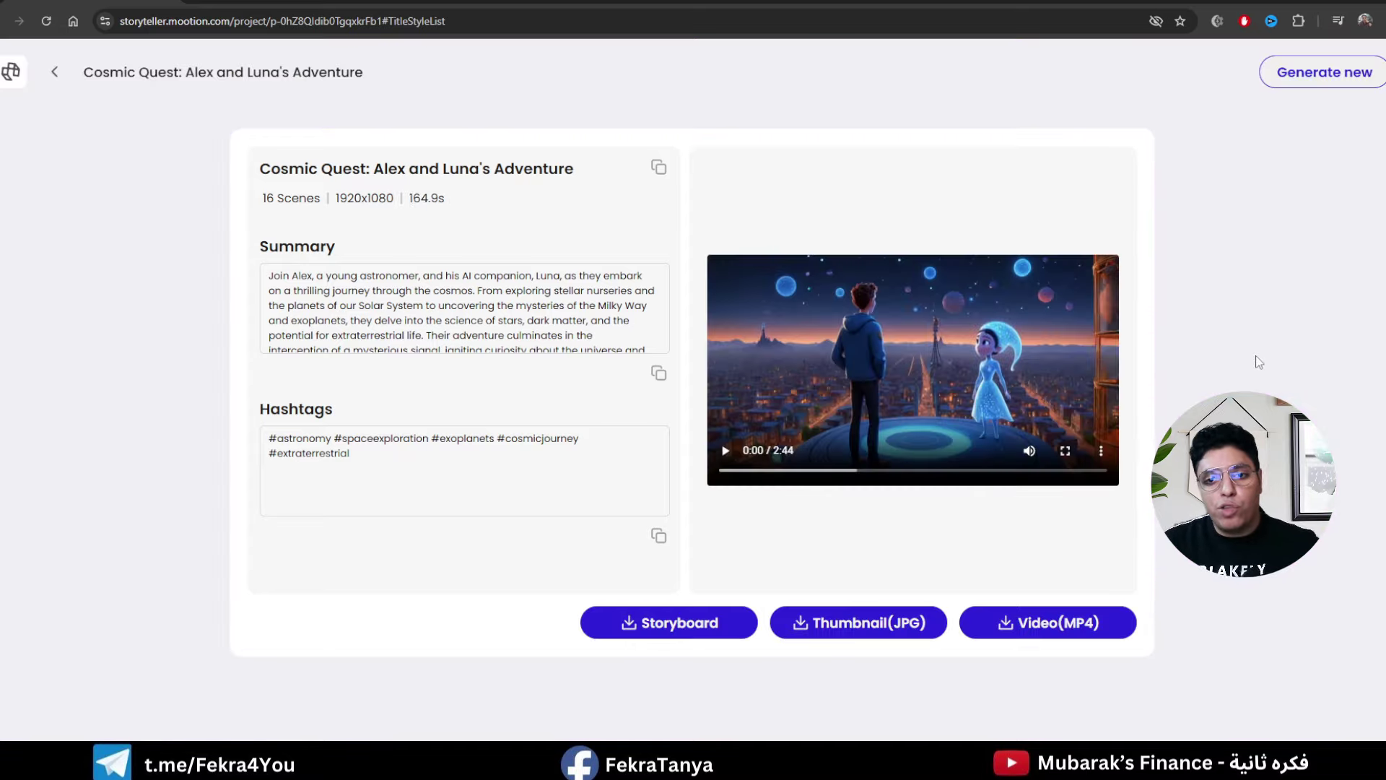
Step: Play the composited video, pause it and move the playback position to 0:33
click(726, 452)
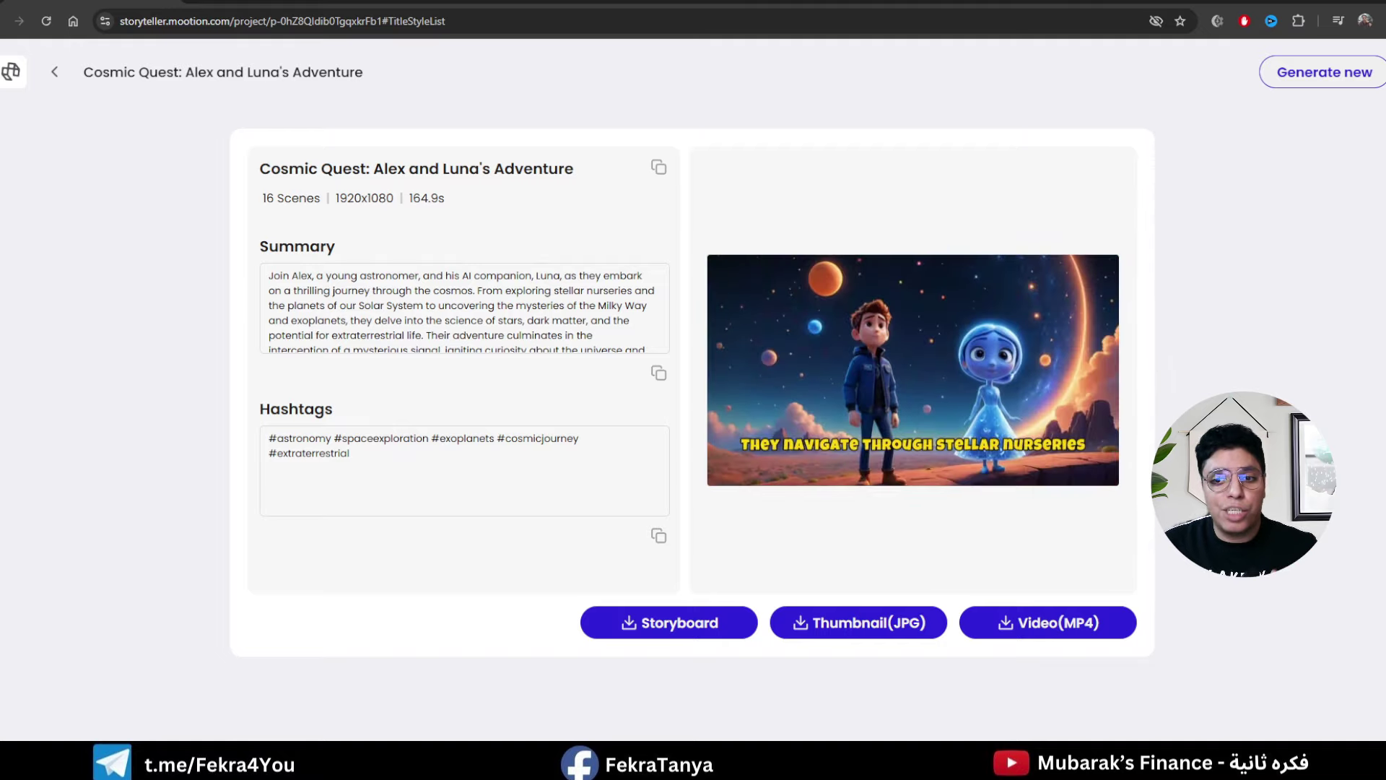
click(726, 450)
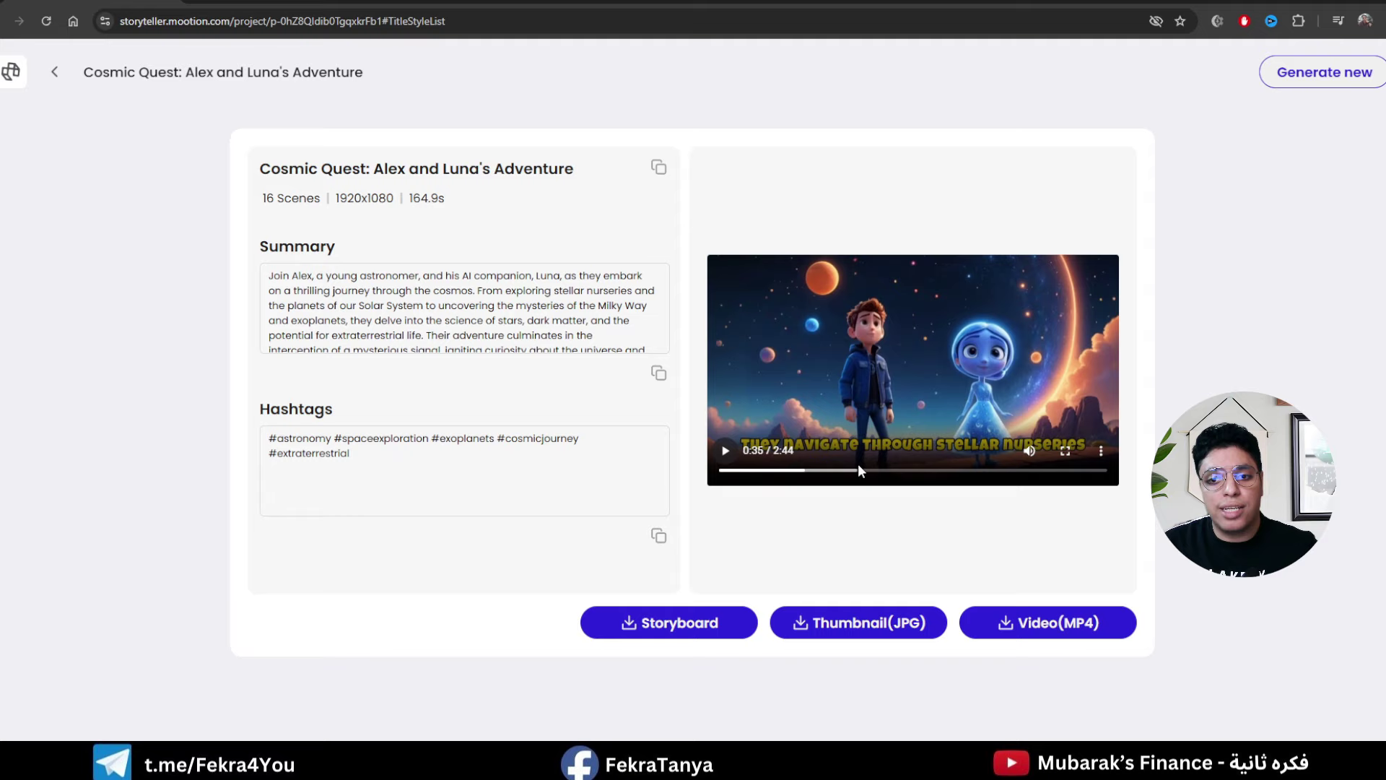
click(800, 471)
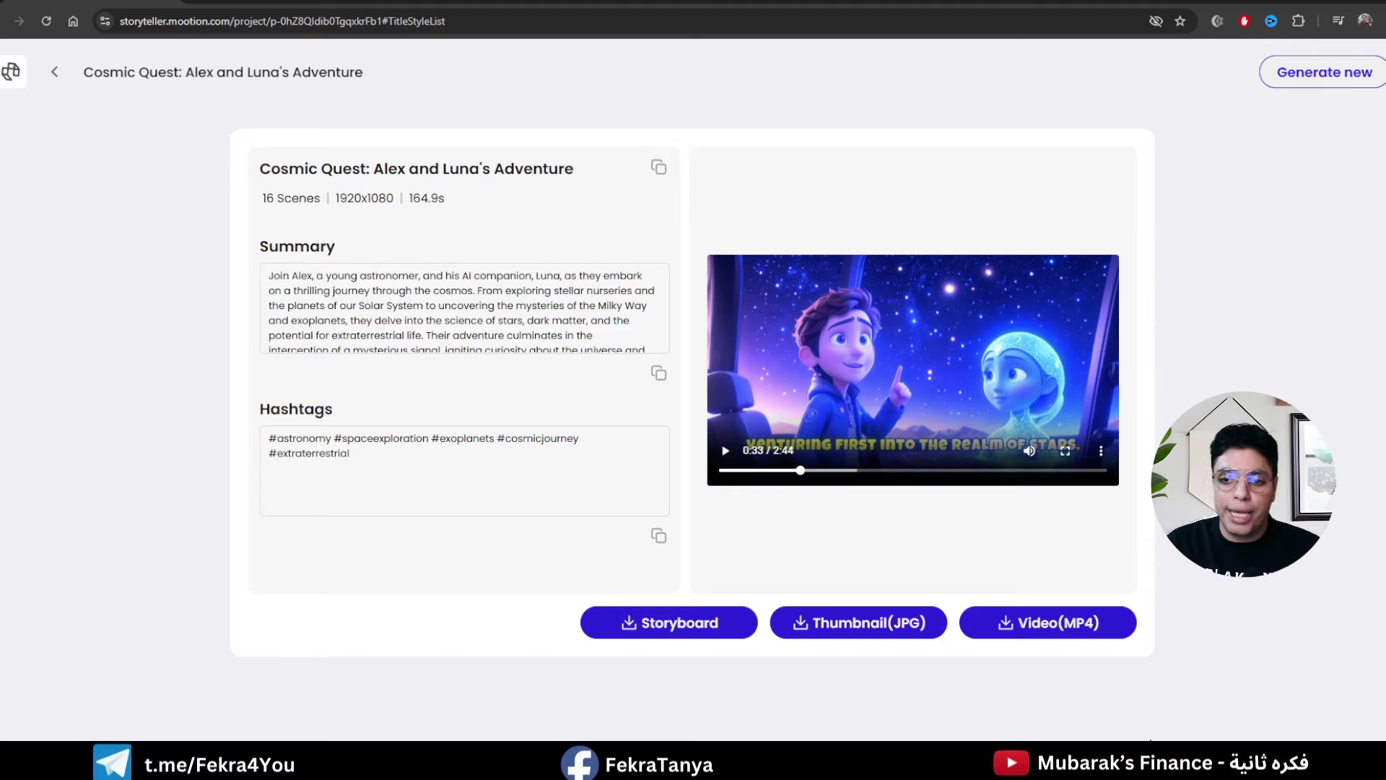
Step: Download the thumbnail as a JPEG image named "Cosmic Quest Alex and Luna's Adventure", saving it under Desktop
click(864, 622)
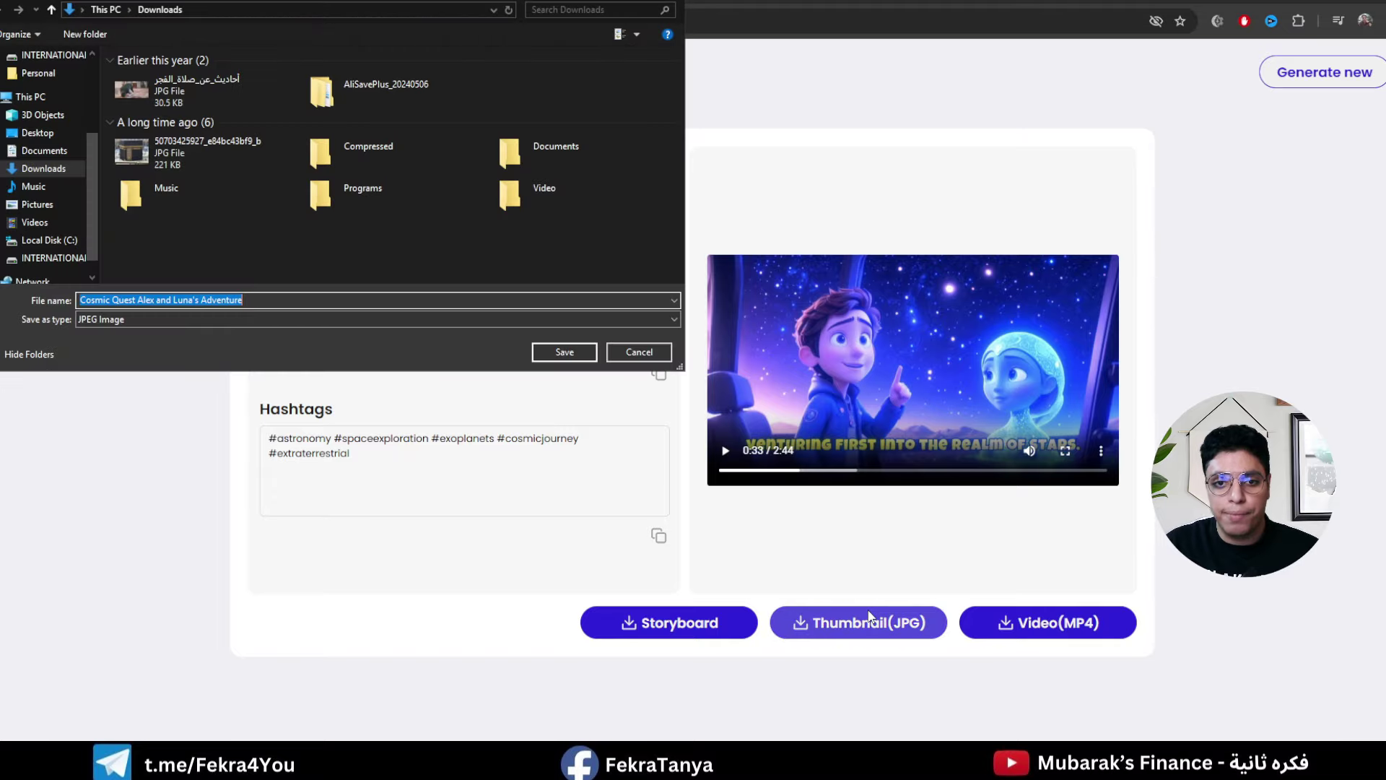
click(37, 133)
click(531, 354)
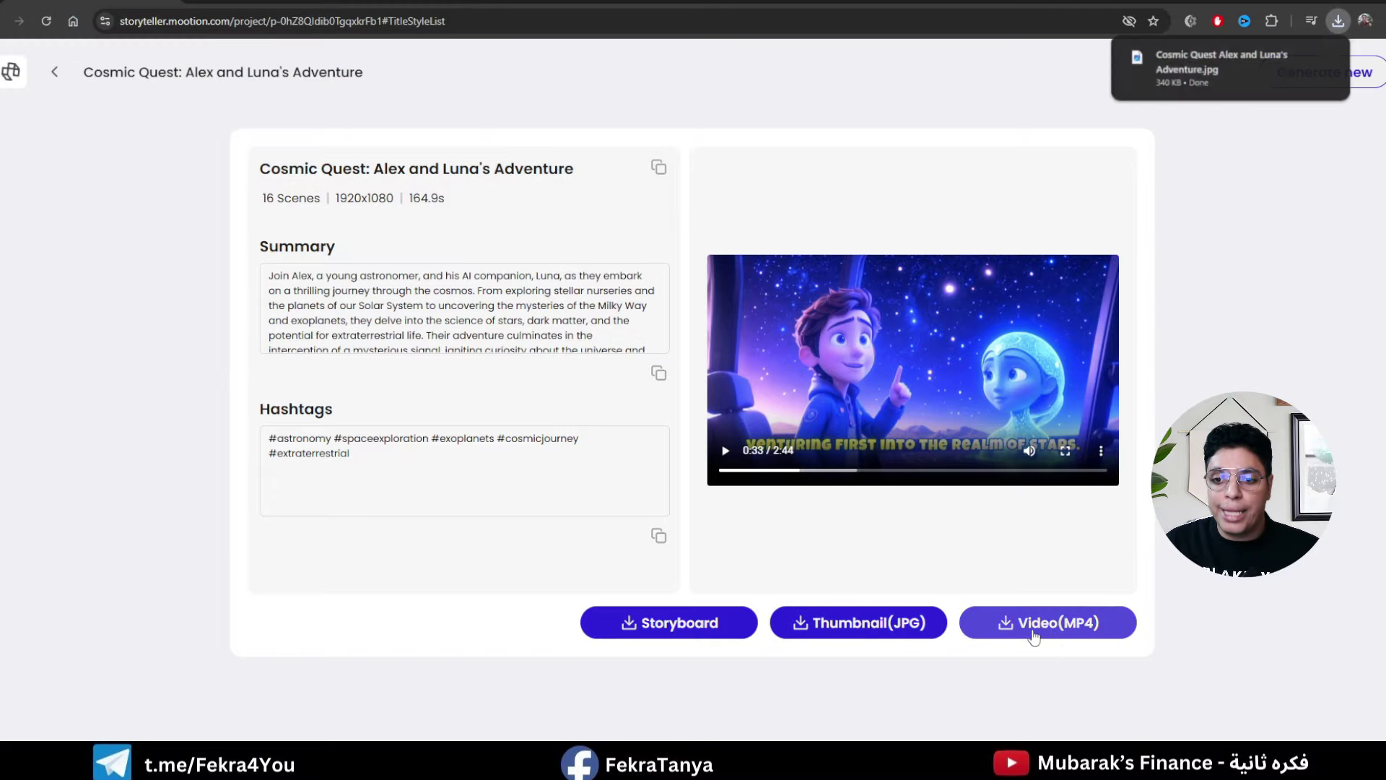
Step: Download the video as an MP4 and open the saved thumbnail image from New folder
click(1062, 626)
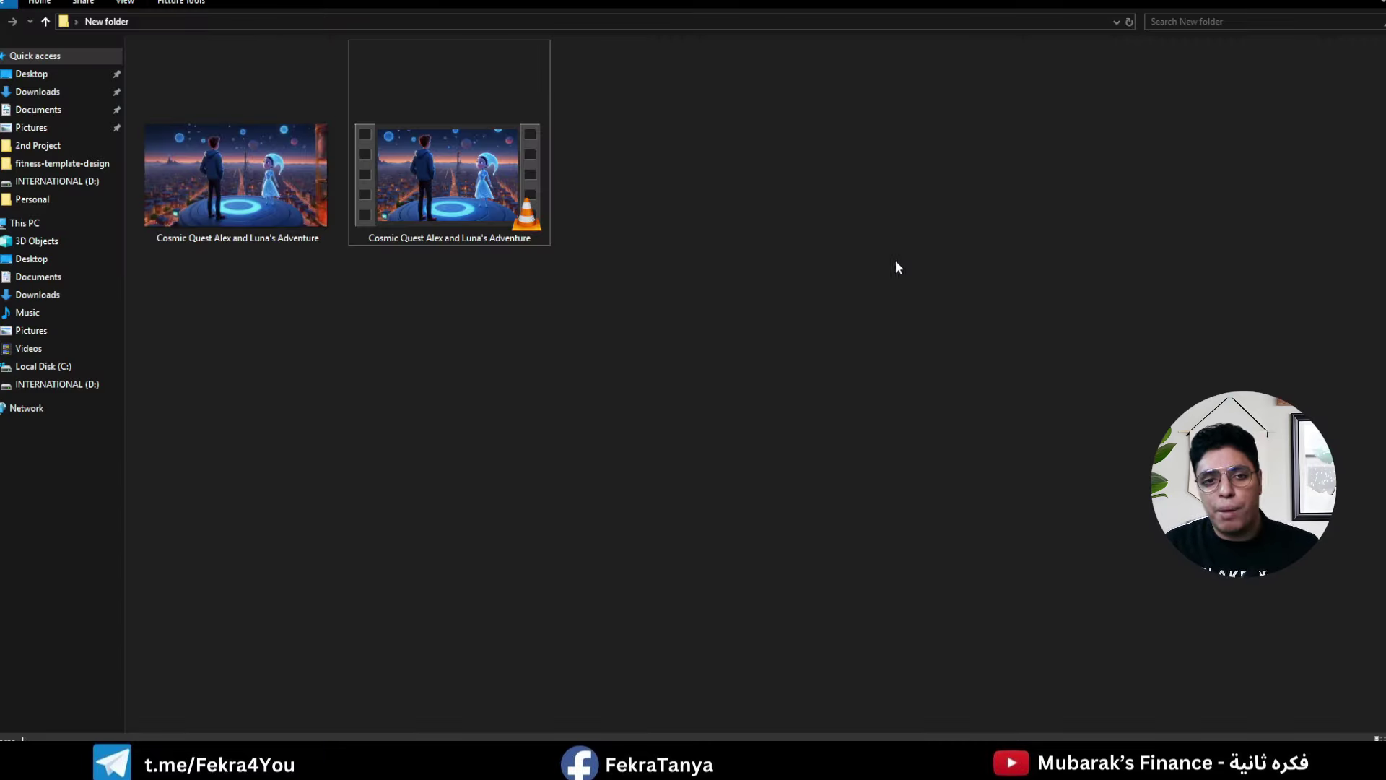
double_click(273, 208)
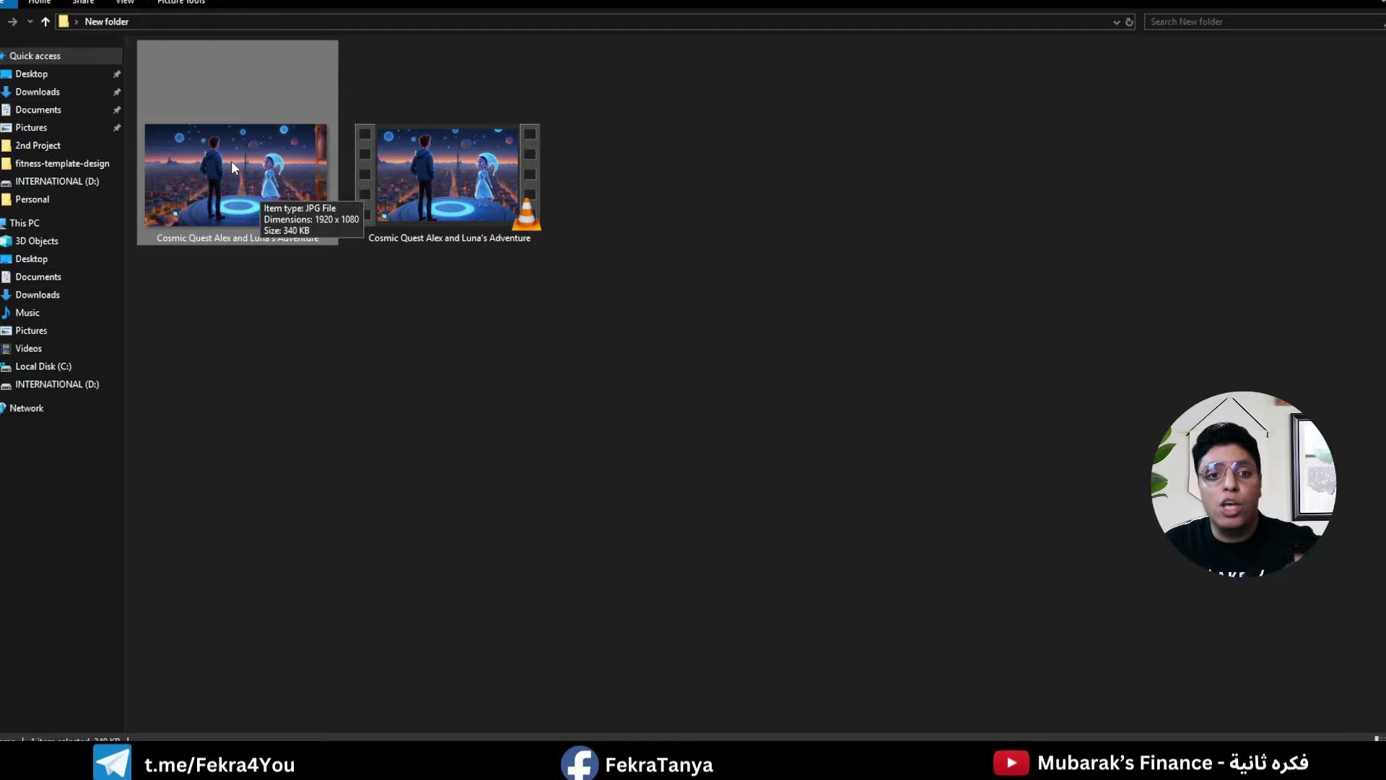
Step: Play part of the downloaded Cosmic Quest video in VLC, pause it, check the frame in full screen, and close the player
key(alt+Tab)
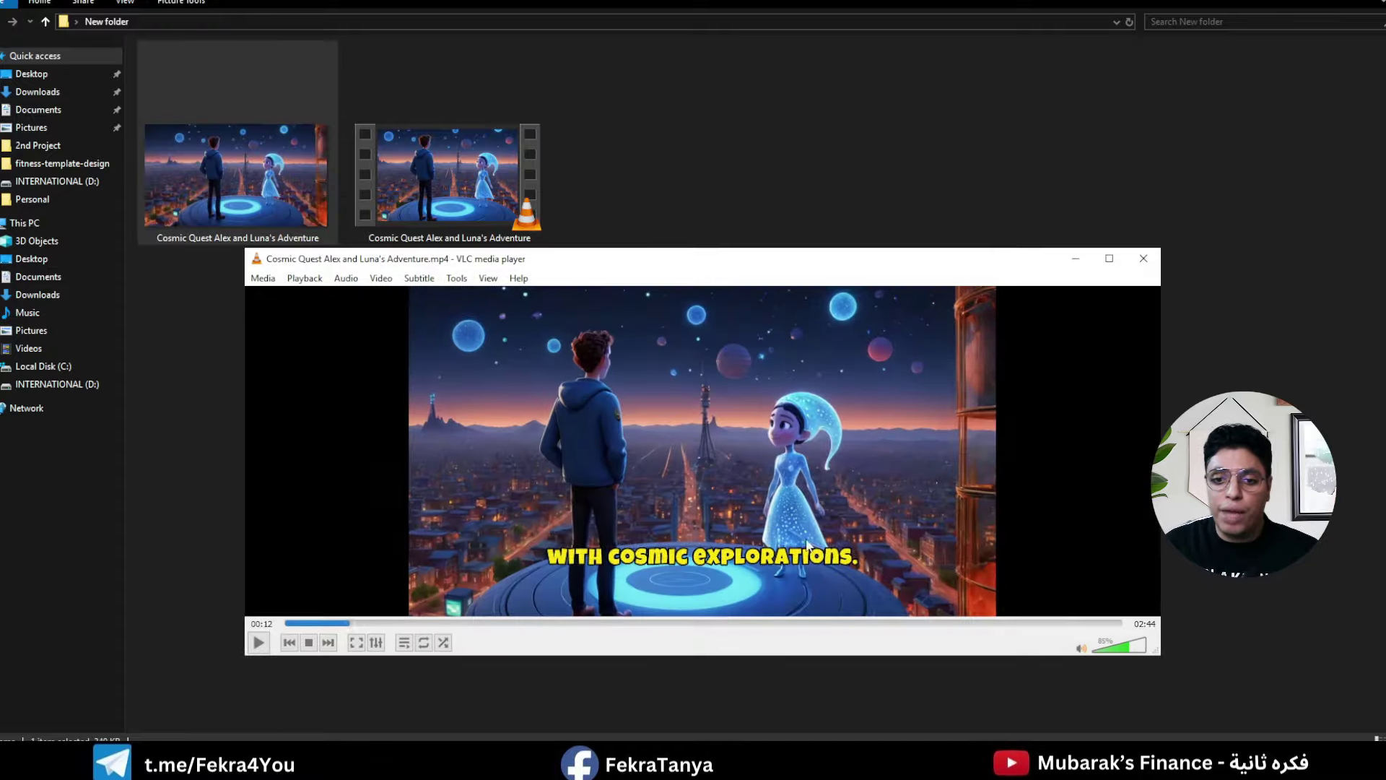
click(254, 647)
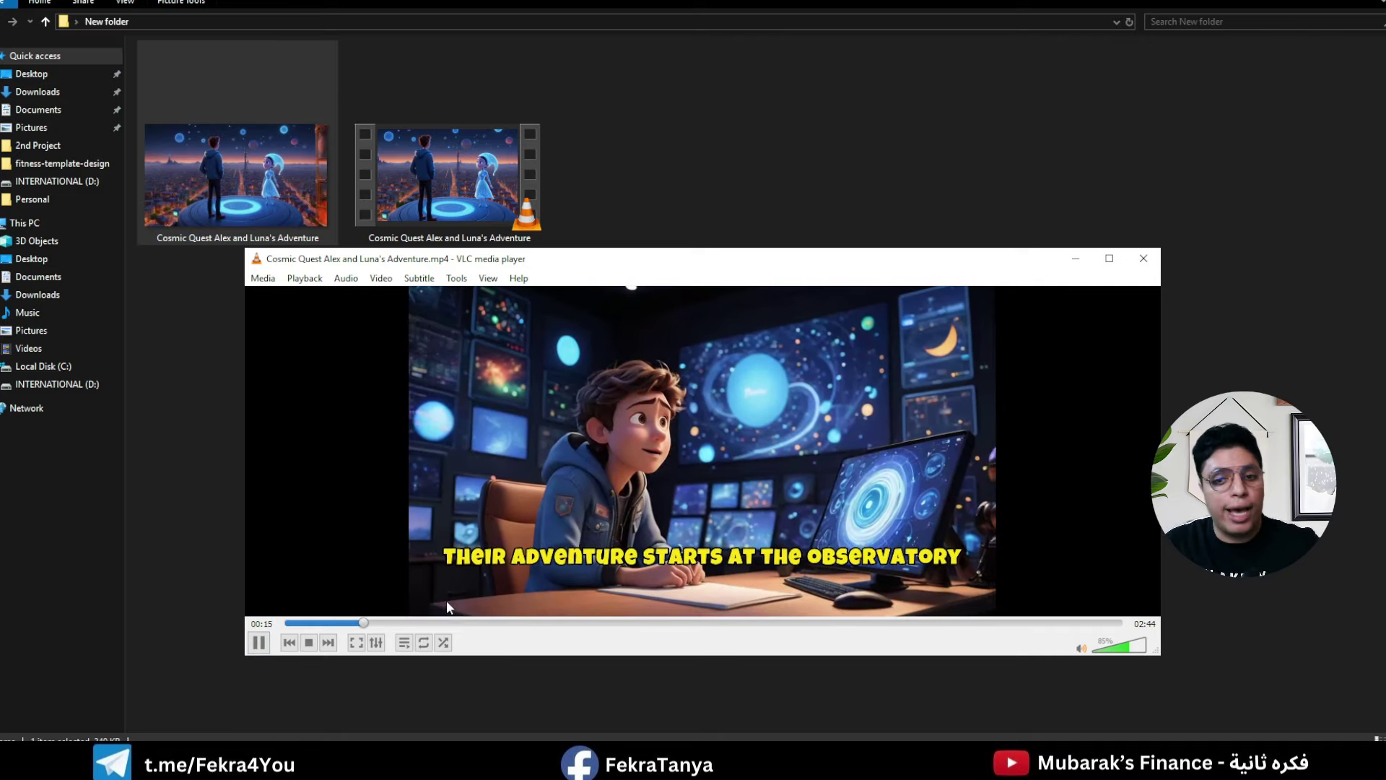
click(258, 643)
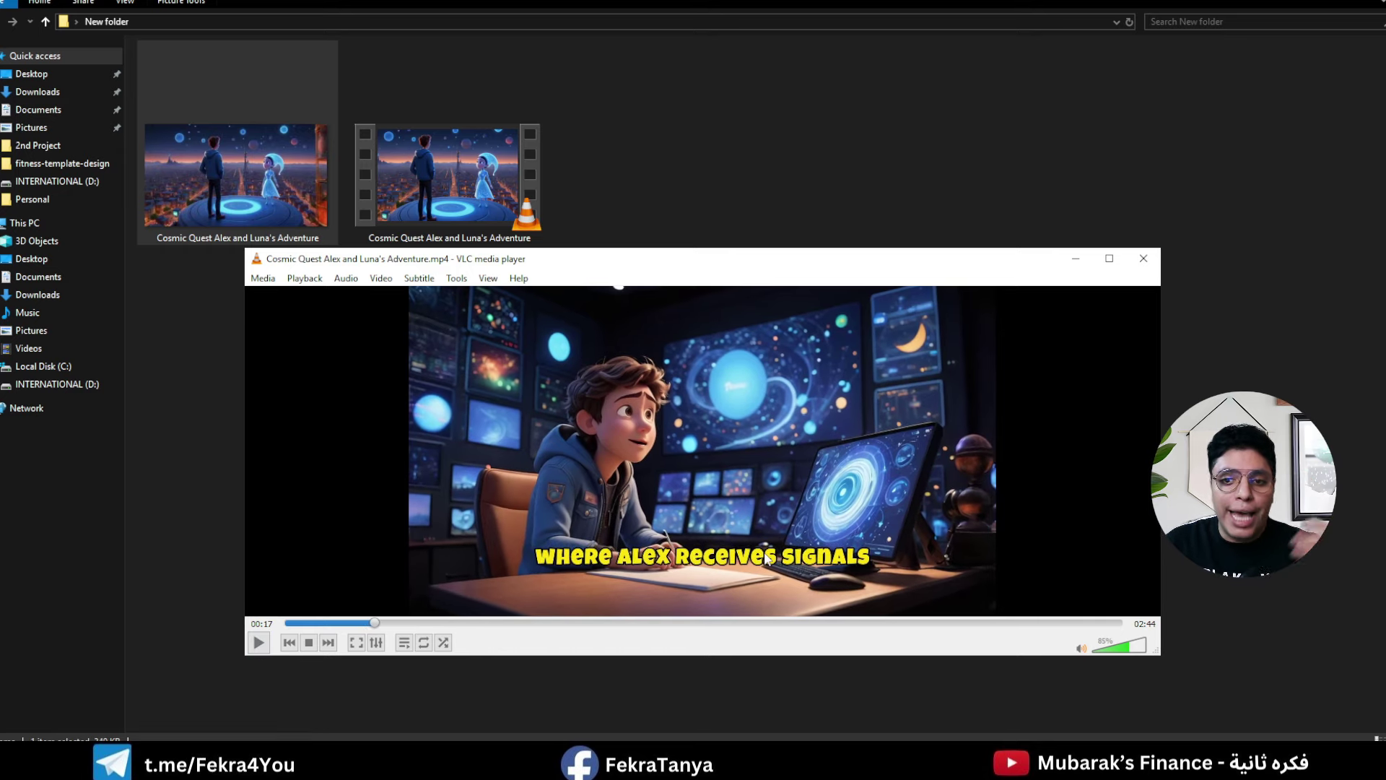
double_click(767, 554)
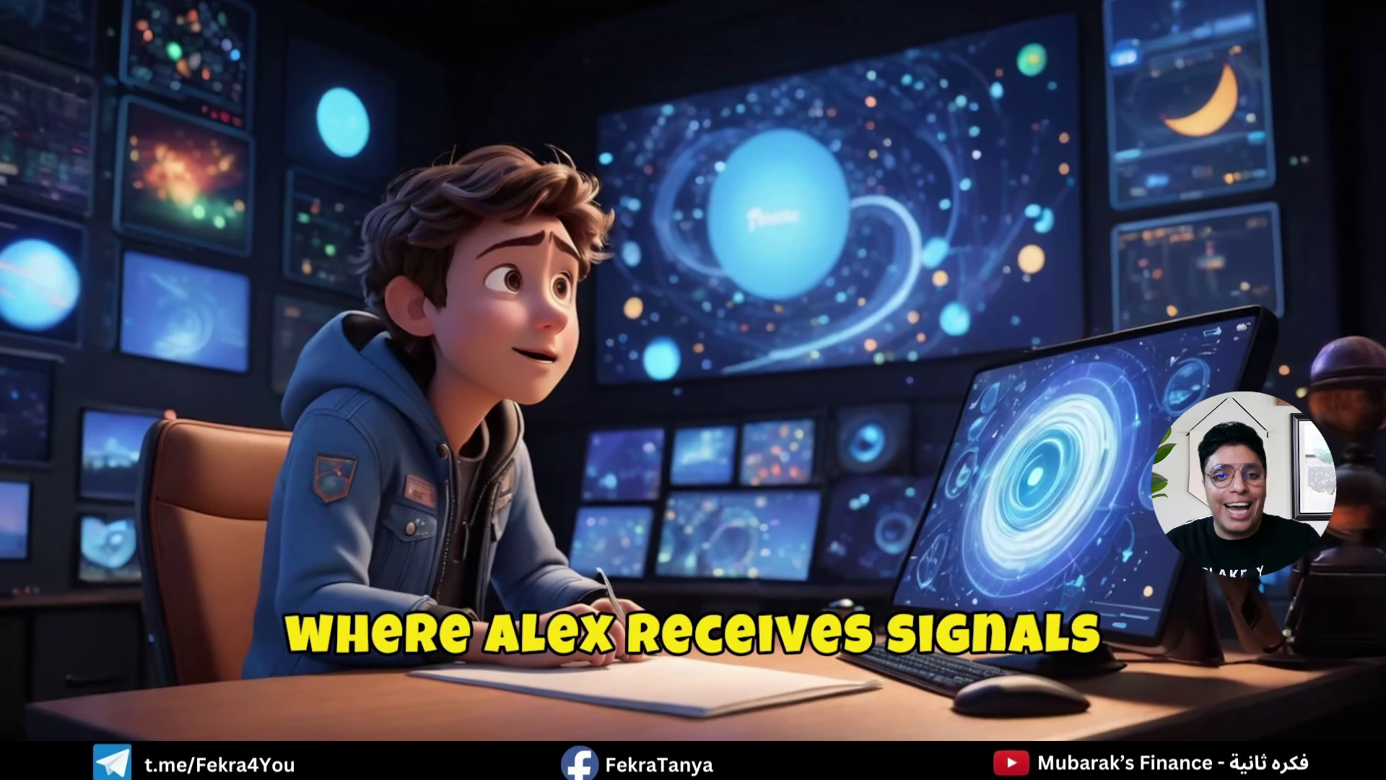
double_click(766, 554)
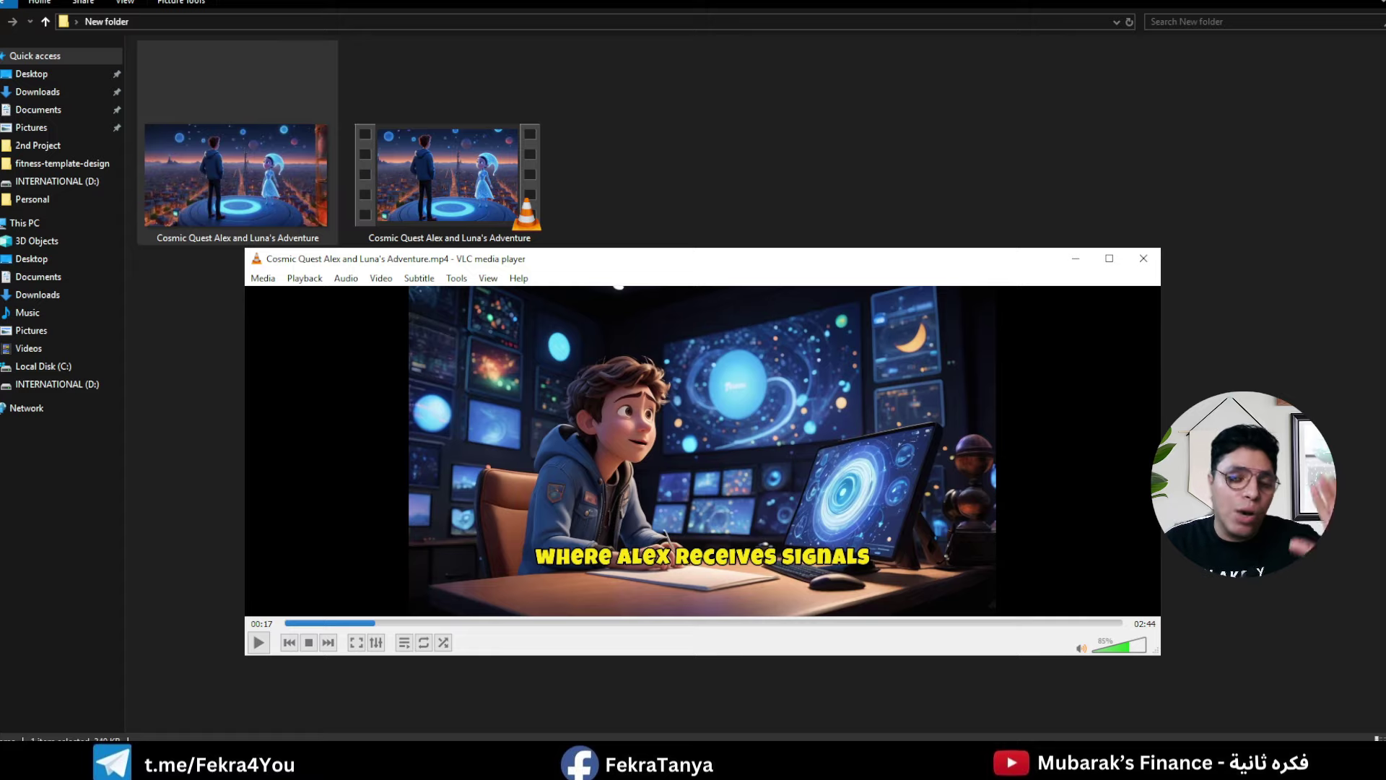
click(1143, 257)
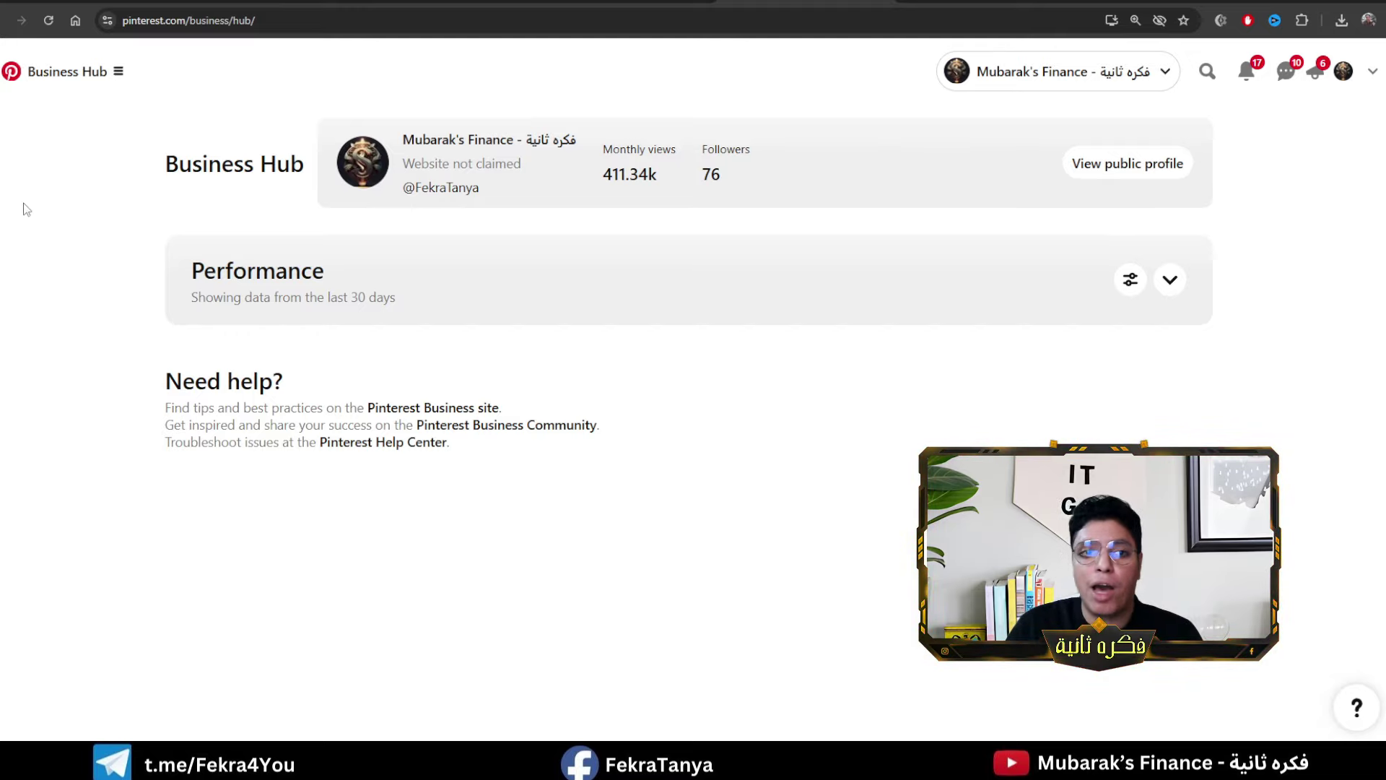
Step: Start a new organic Pin from Pinterest's Business Hub and check the play graphics for the Galaxy Story design in Canva
click(43, 69)
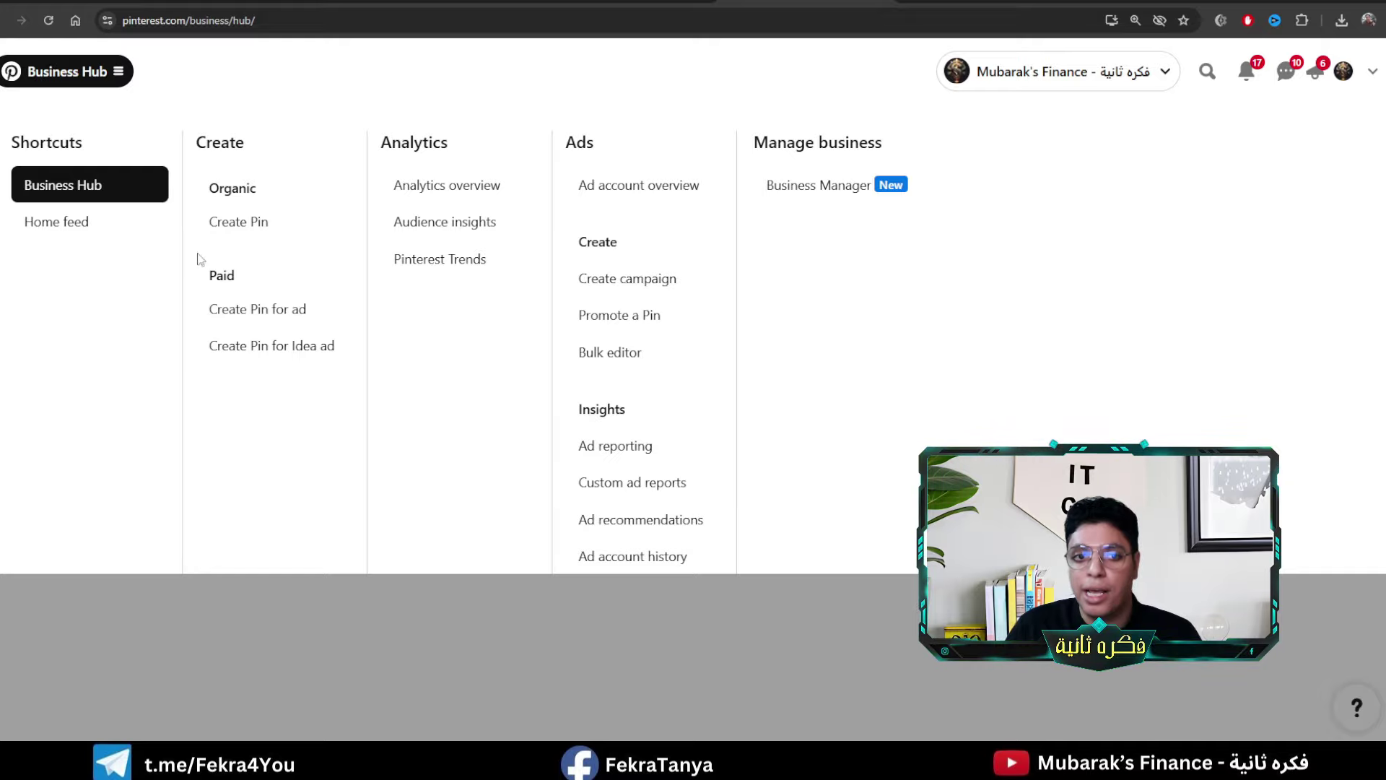
click(229, 225)
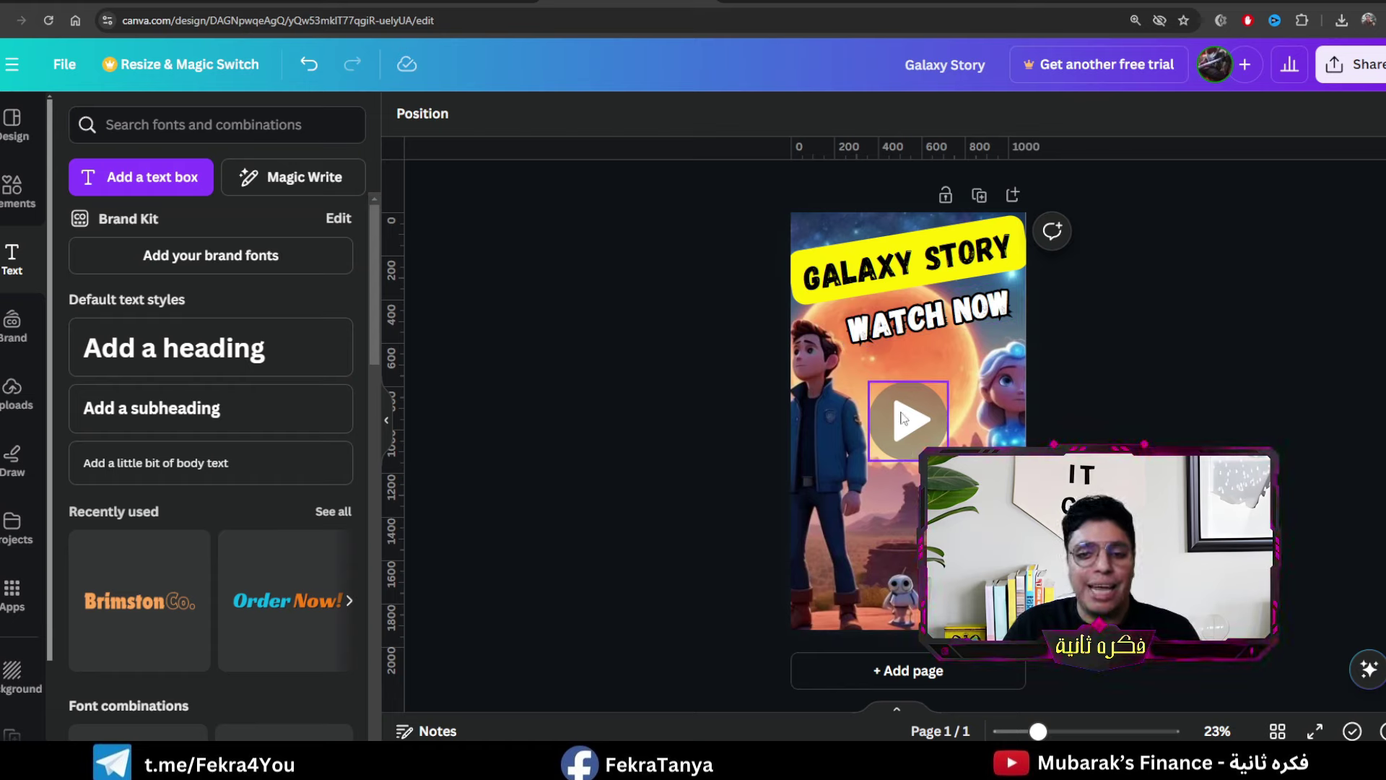
click(29, 200)
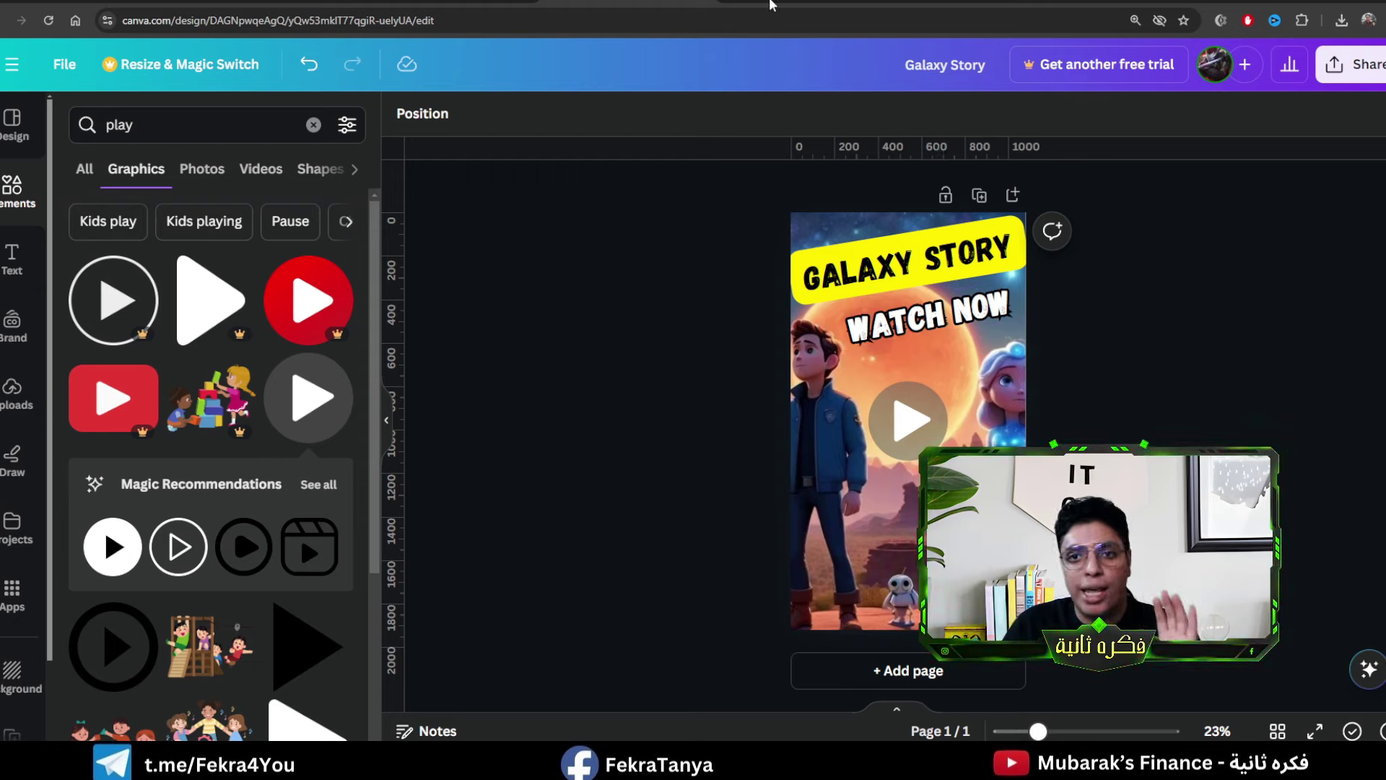
click(801, 6)
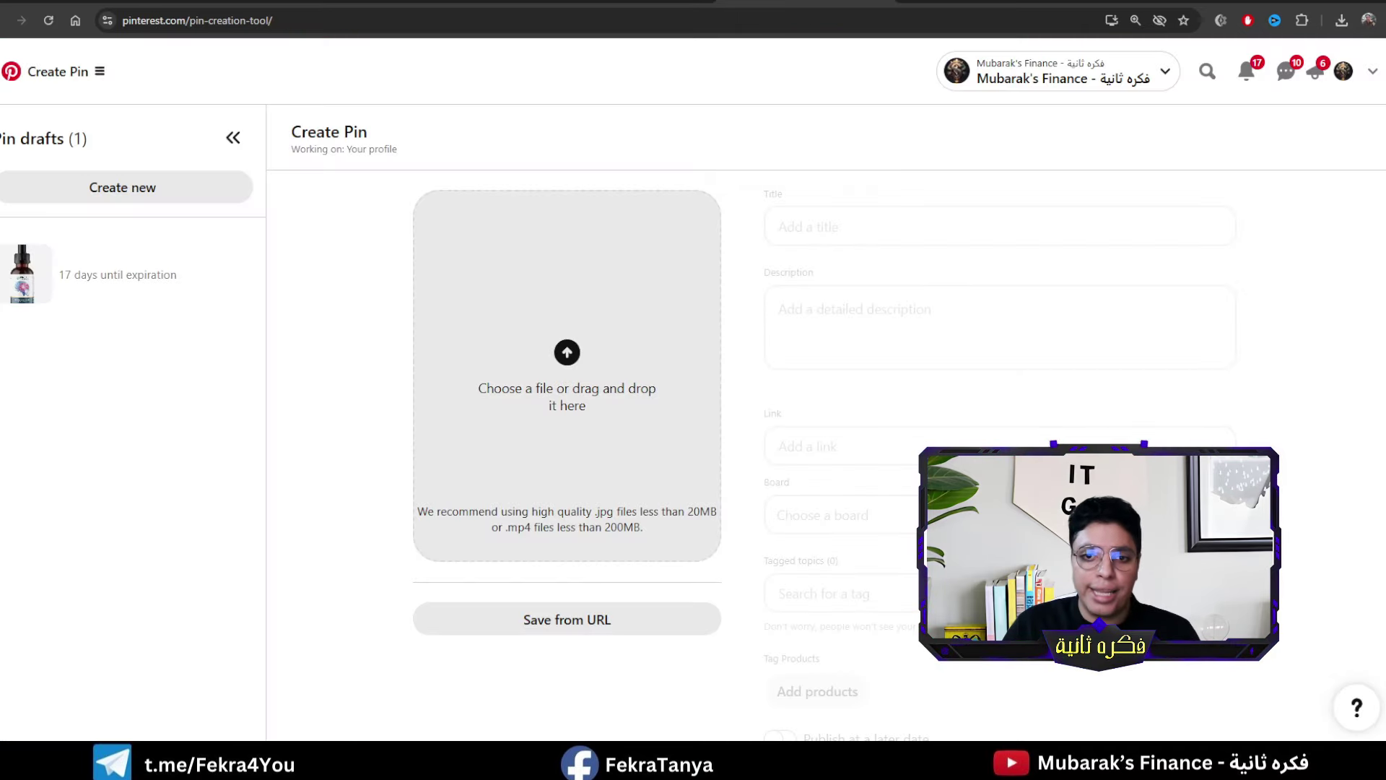
Step: Upload the Galaxy Story image from the Desktop folder to the new Pin
click(566, 350)
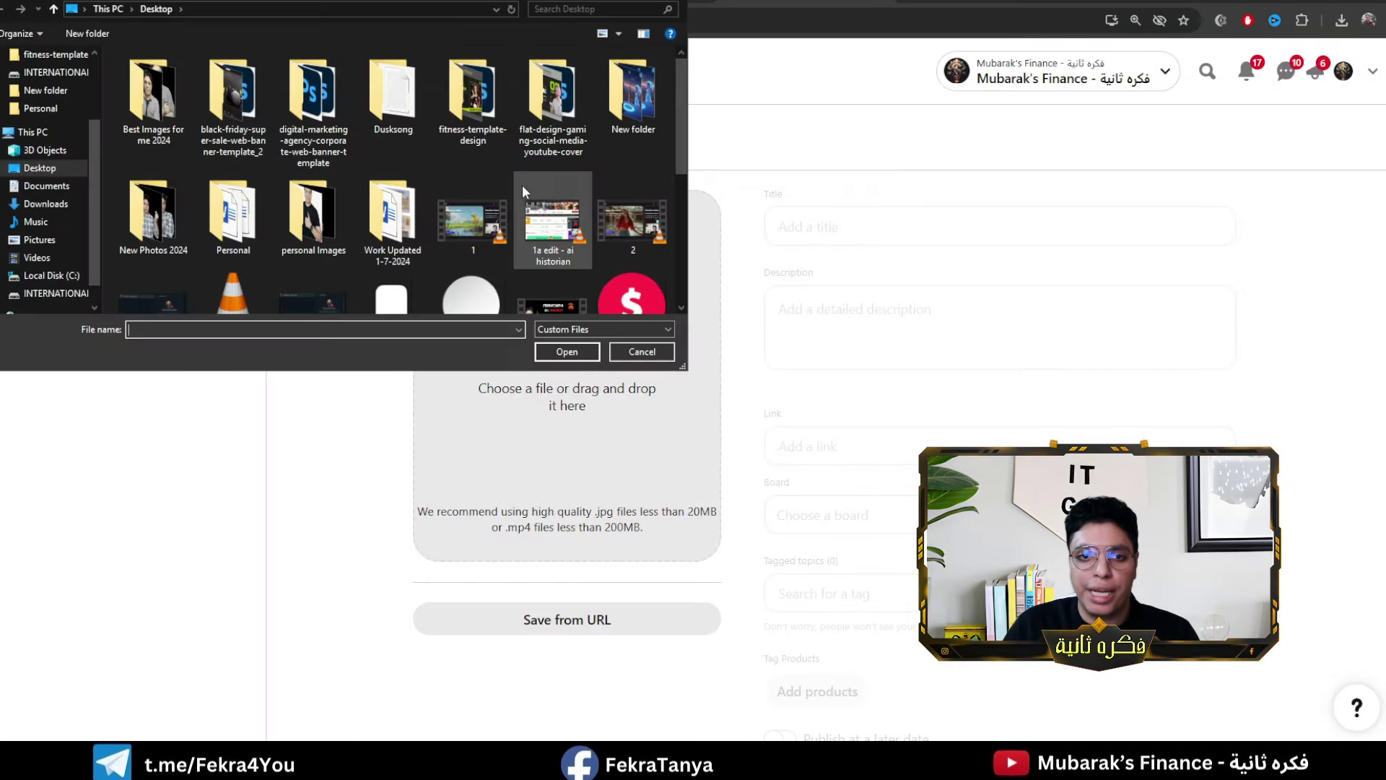
scroll(632, 246, down, 2)
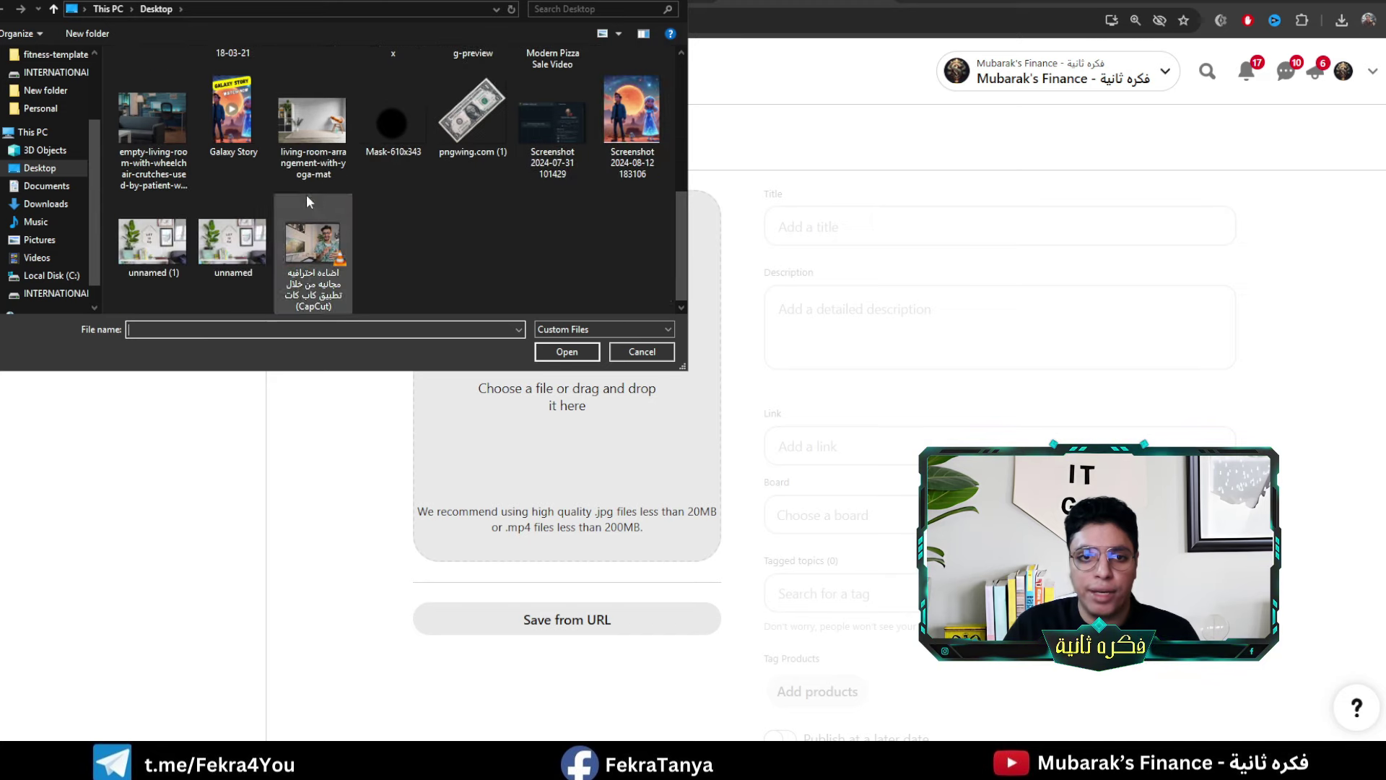
click(233, 116)
click(567, 351)
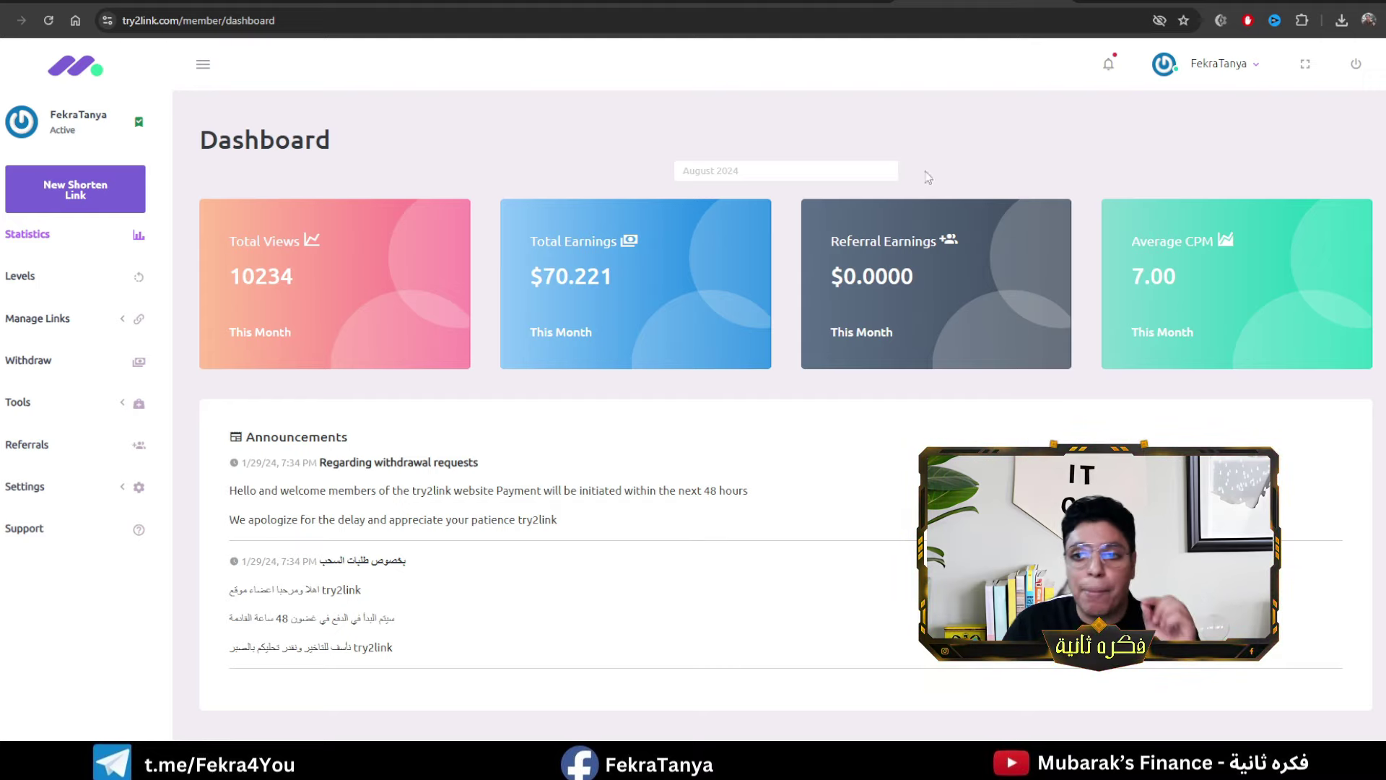
Step: Copy the link of the Cosmic Quest video on TikTok and shorten it on try2link with the default options
drag(1130, 332, 1135, 267)
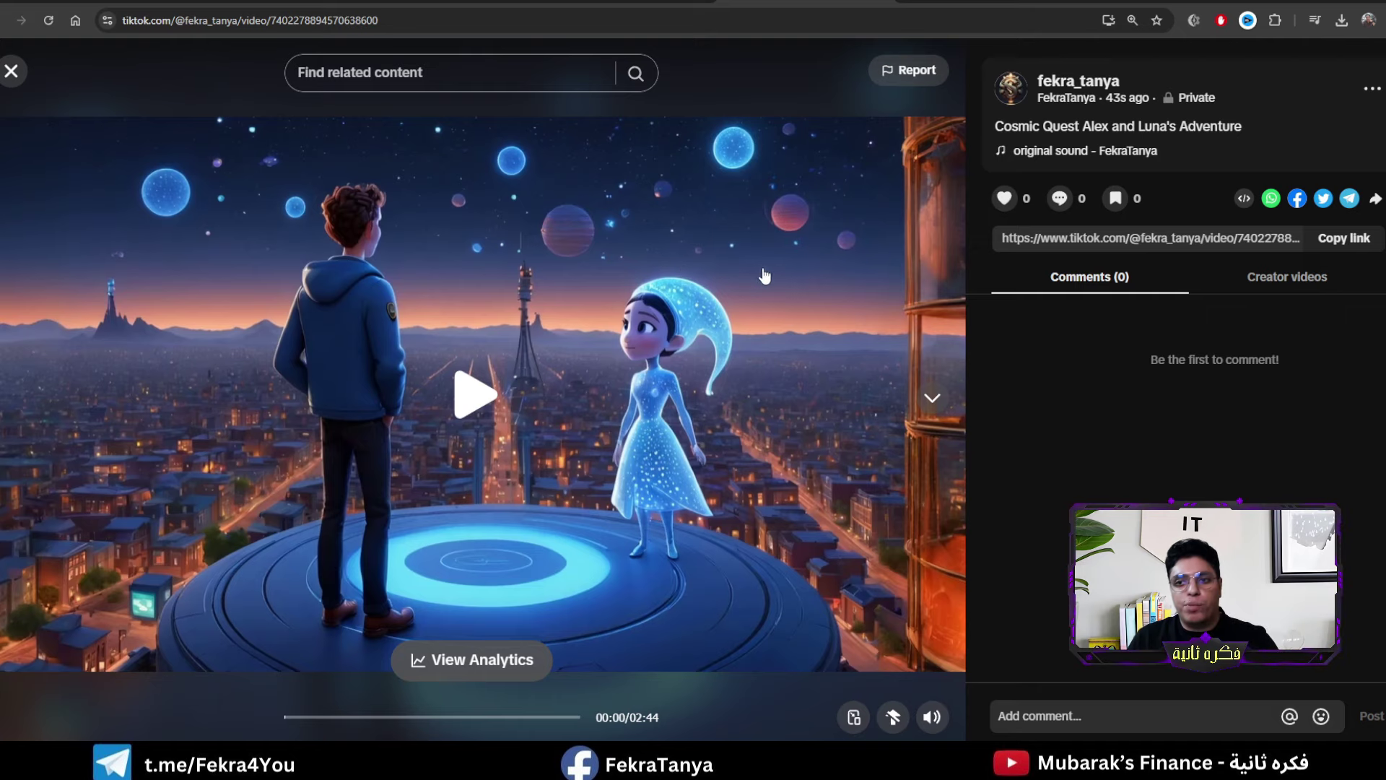
click(1345, 243)
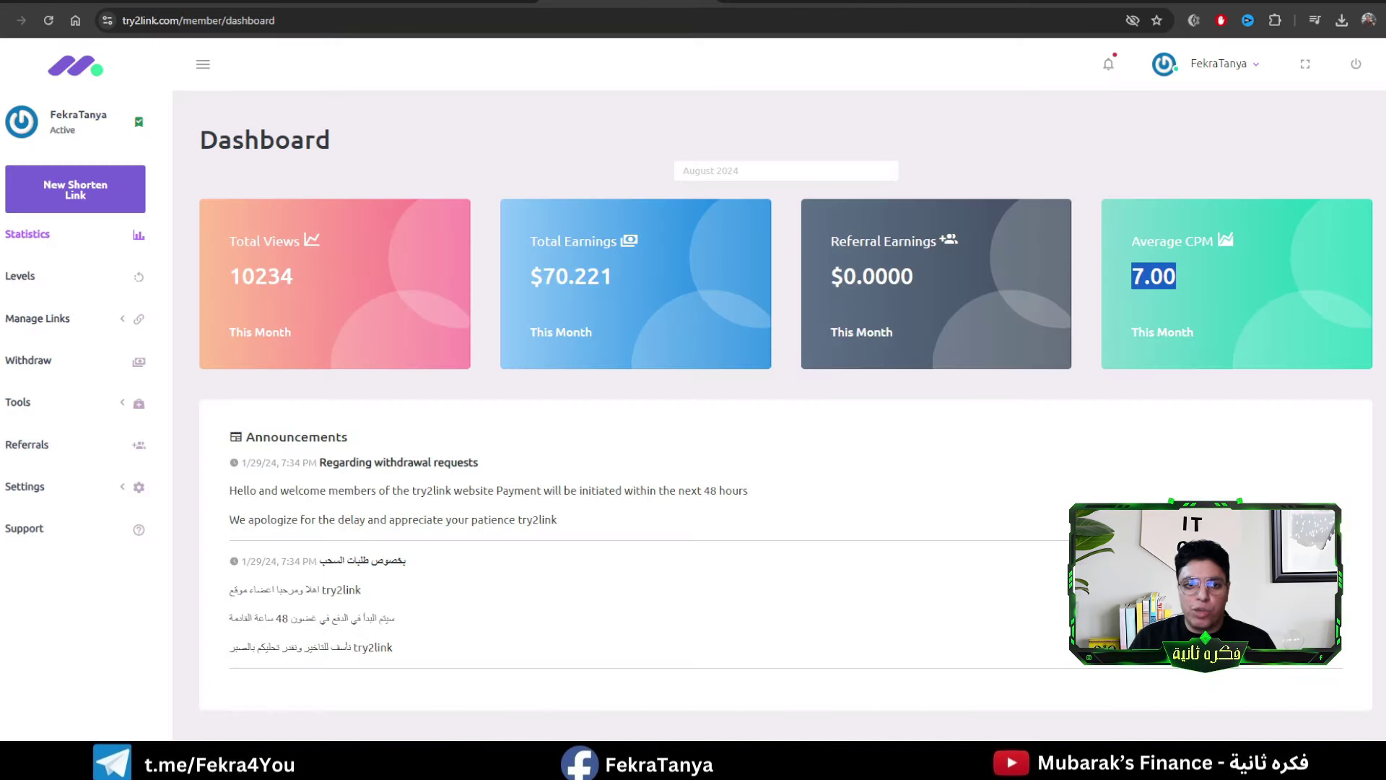
click(66, 206)
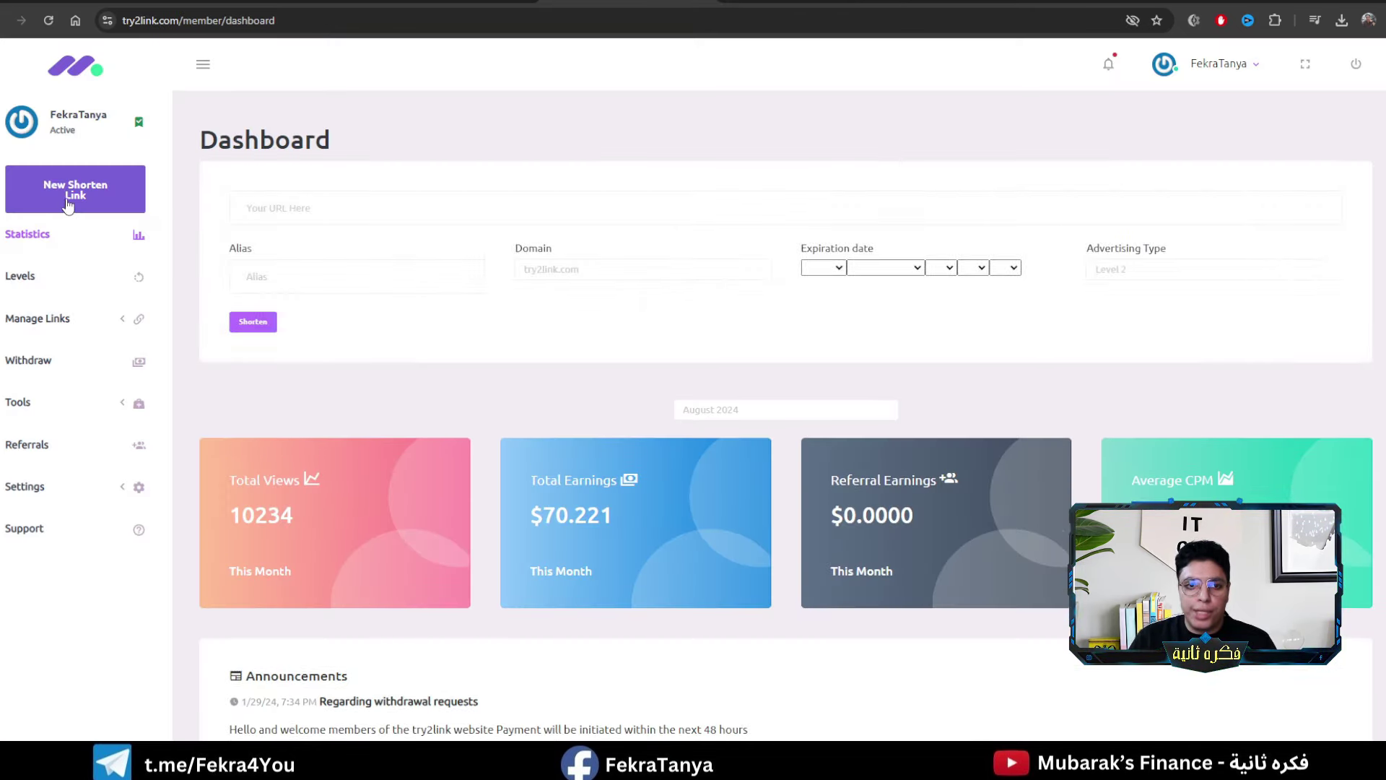
click(312, 208)
key(ctrl+v)
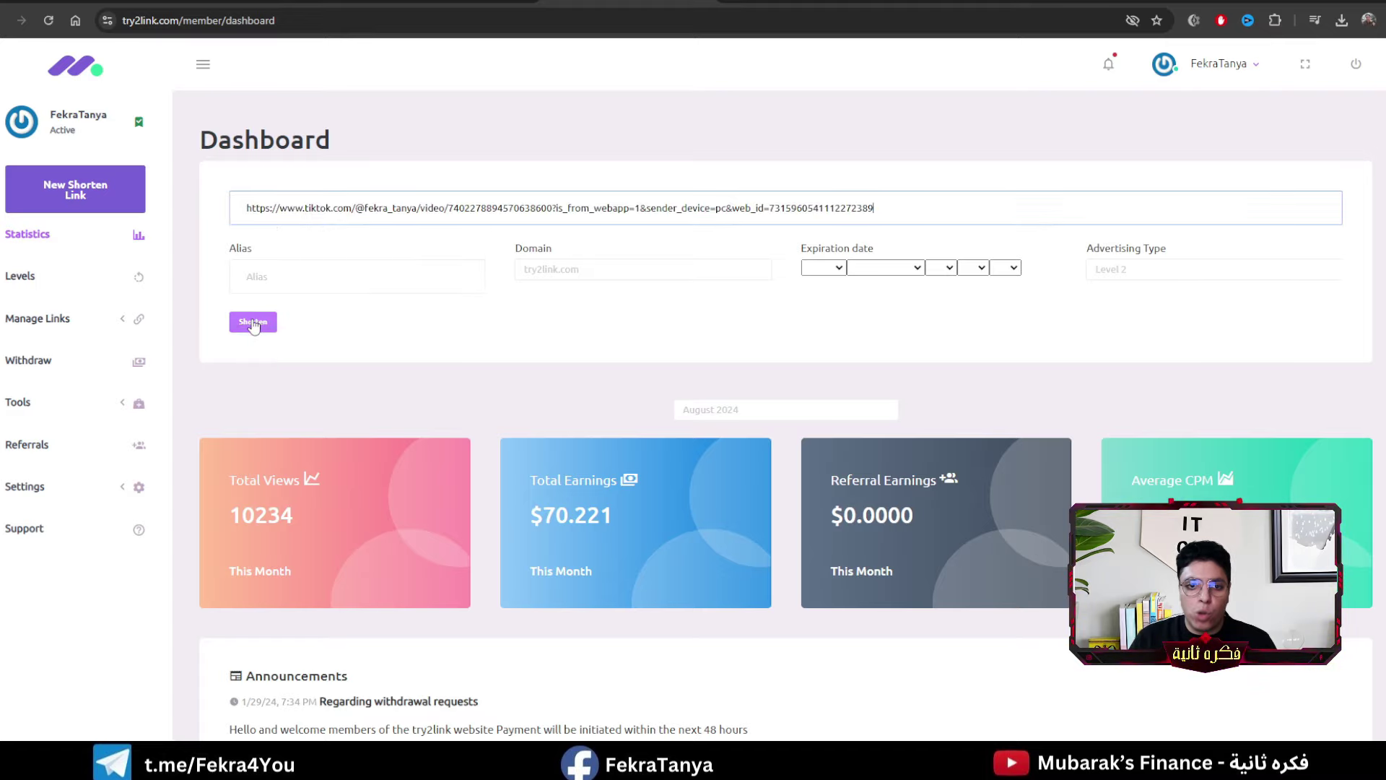
click(251, 322)
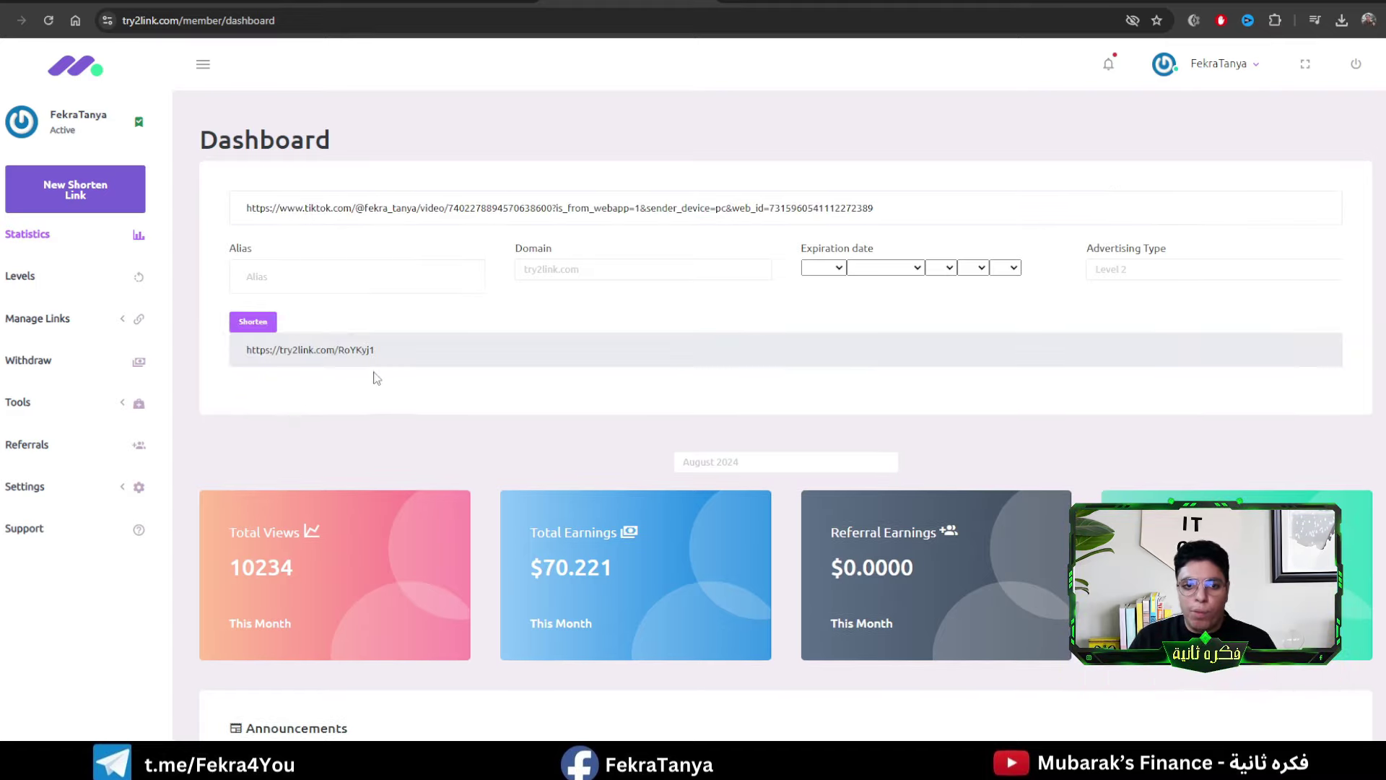
Step: Copy the shortened try2link address and add it as the link of the Galaxy Story Pin on Pinterest
click(313, 352)
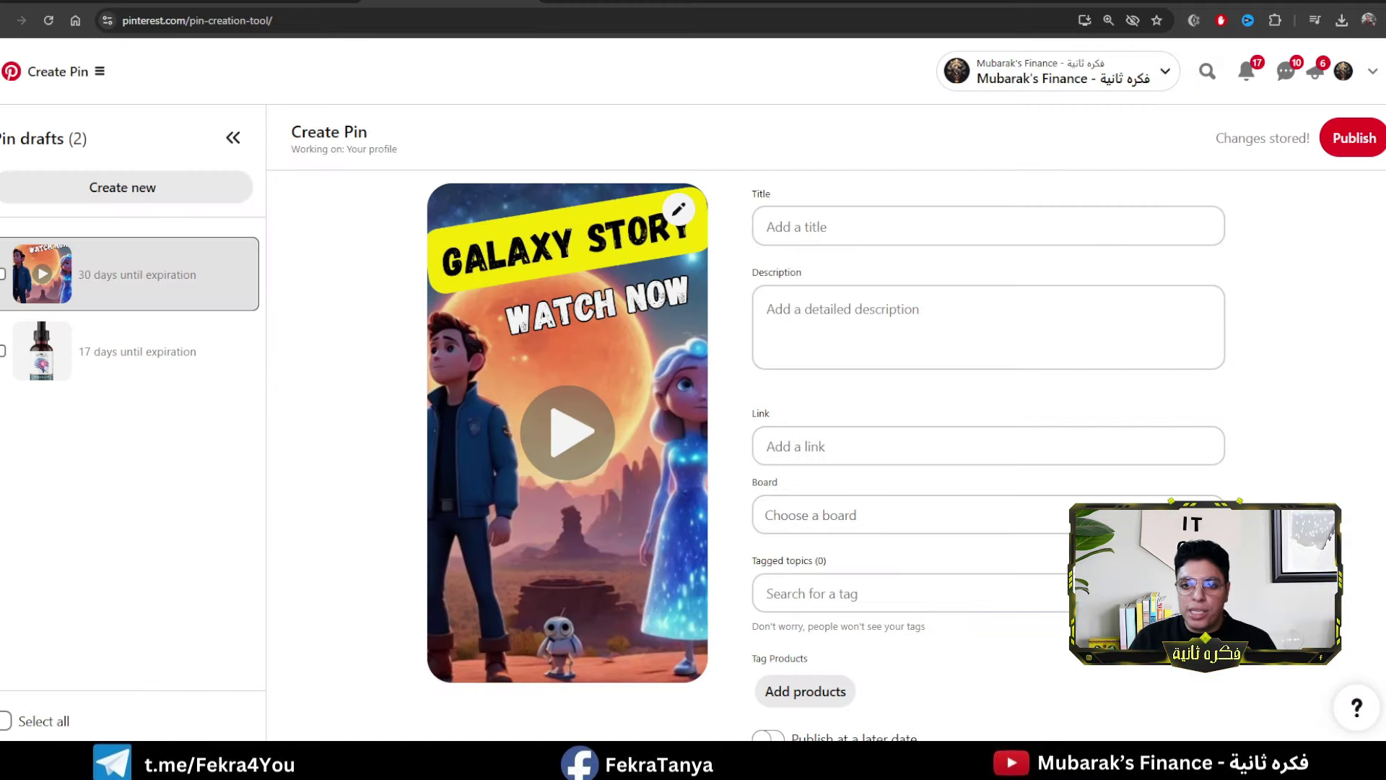
click(842, 436)
key(ctrl+v)
click(879, 403)
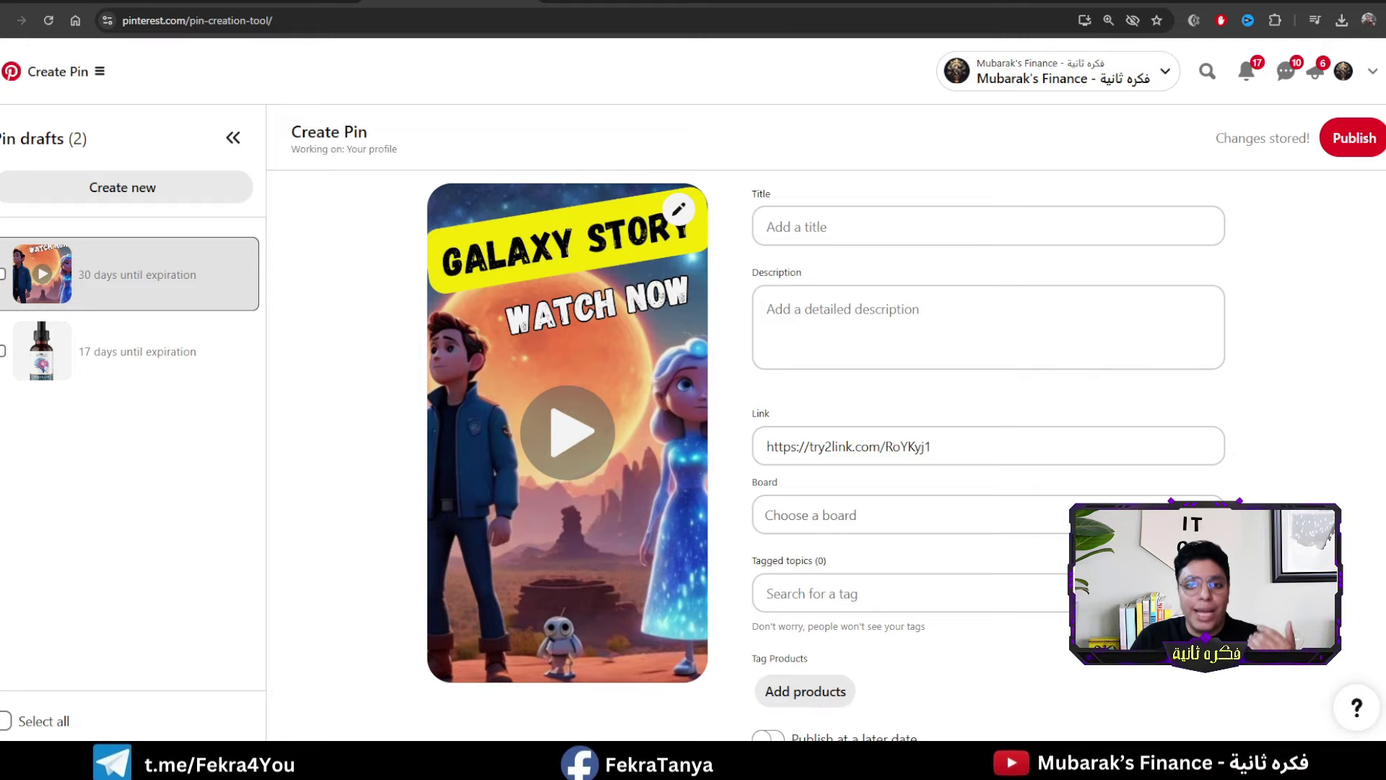
Step: Go to the try2link profile settings and review the withdrawal methods with their minimum amounts
key(ctrl+Tab)
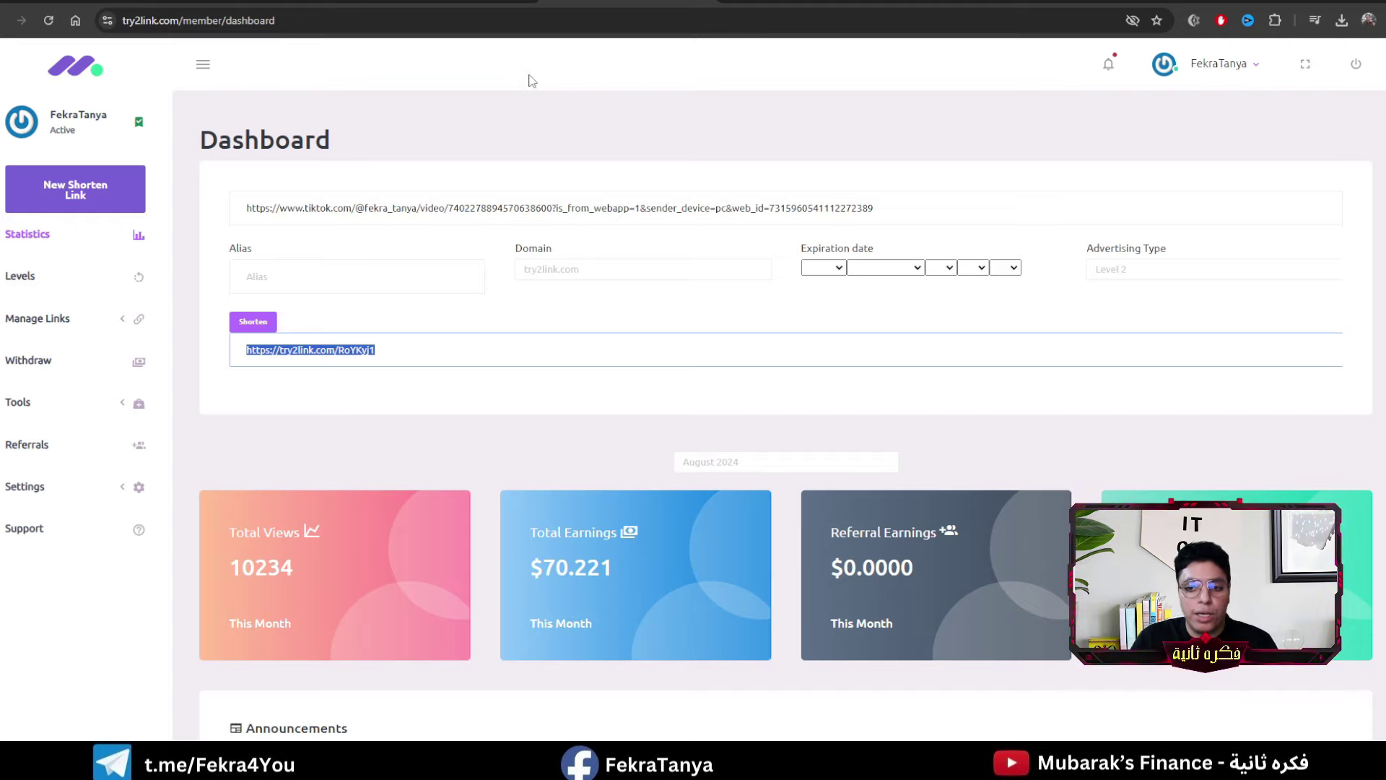
click(69, 487)
click(44, 521)
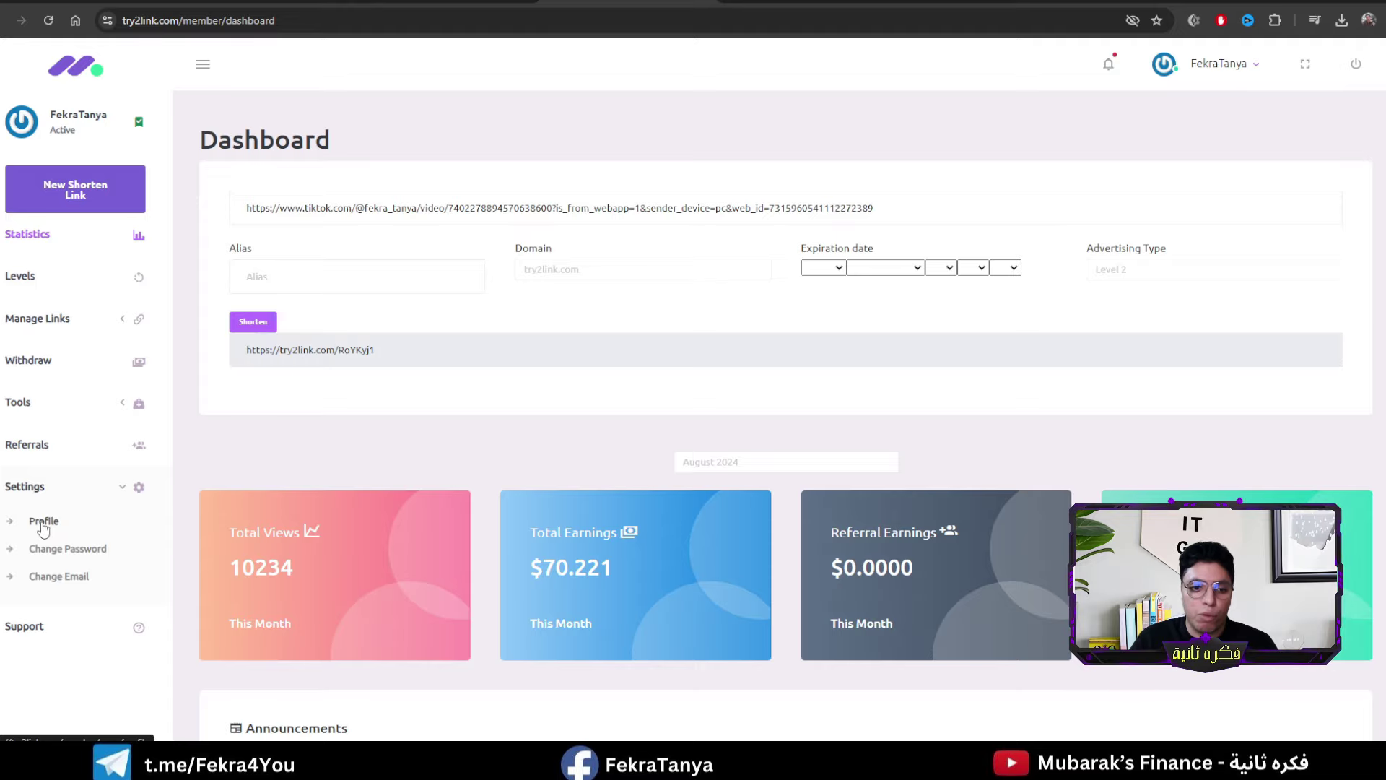
scroll(694, 334, down, 6)
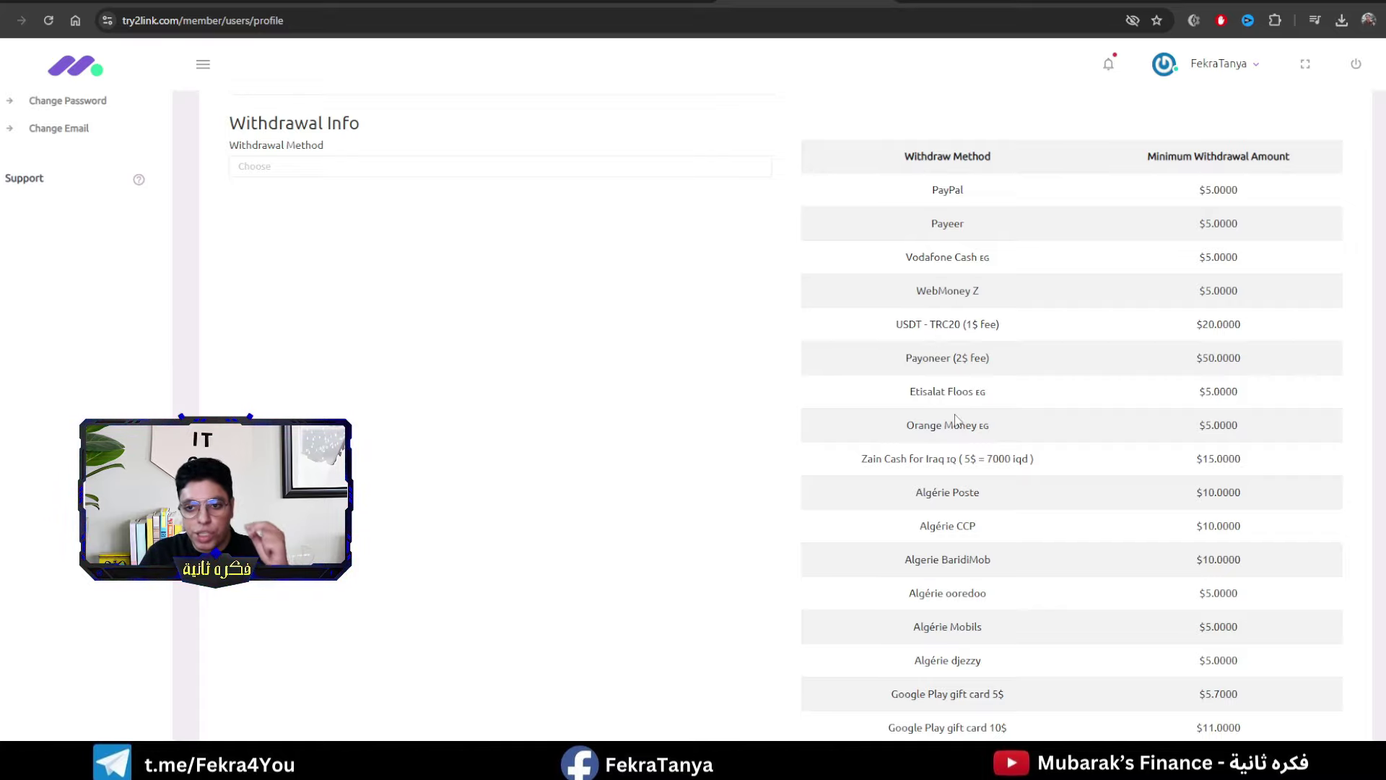
scroll(929, 471, down, 5)
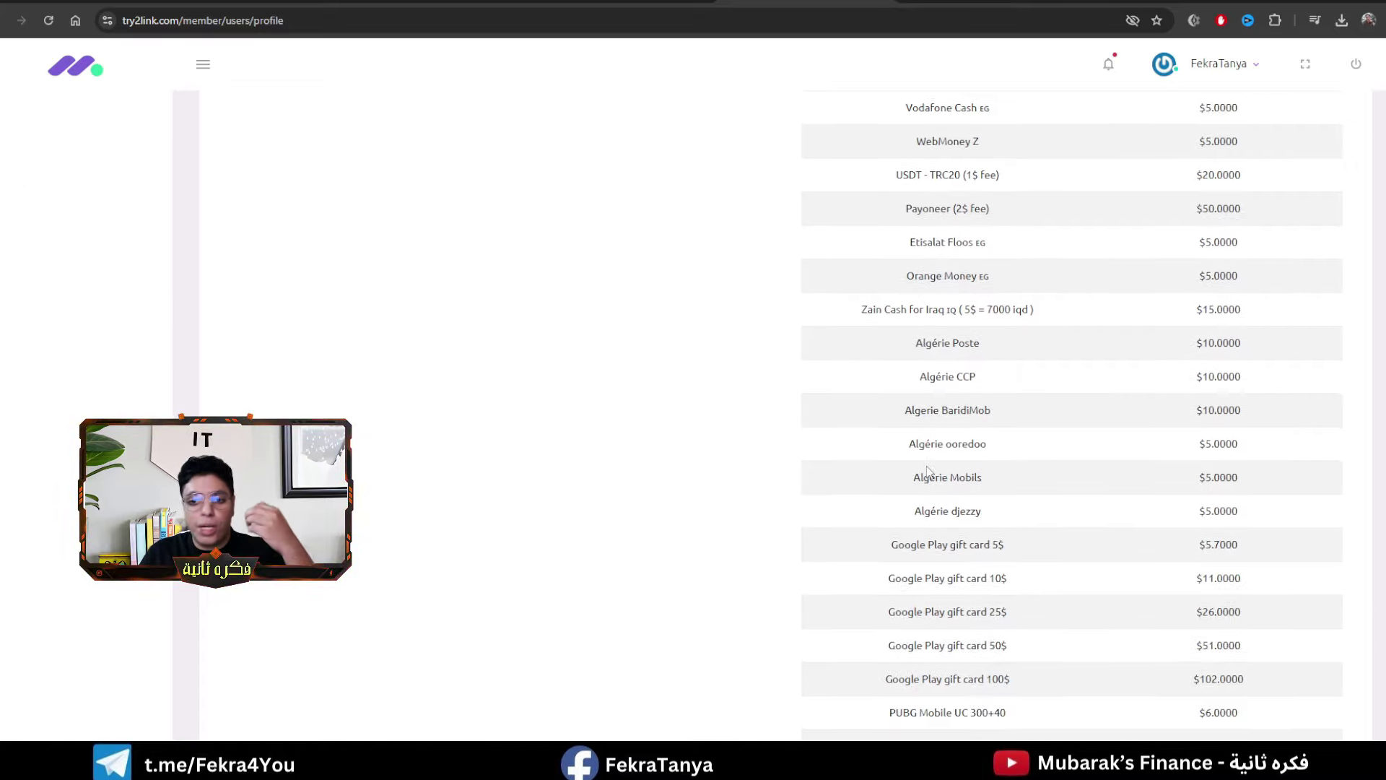
scroll(895, 512, up, 7)
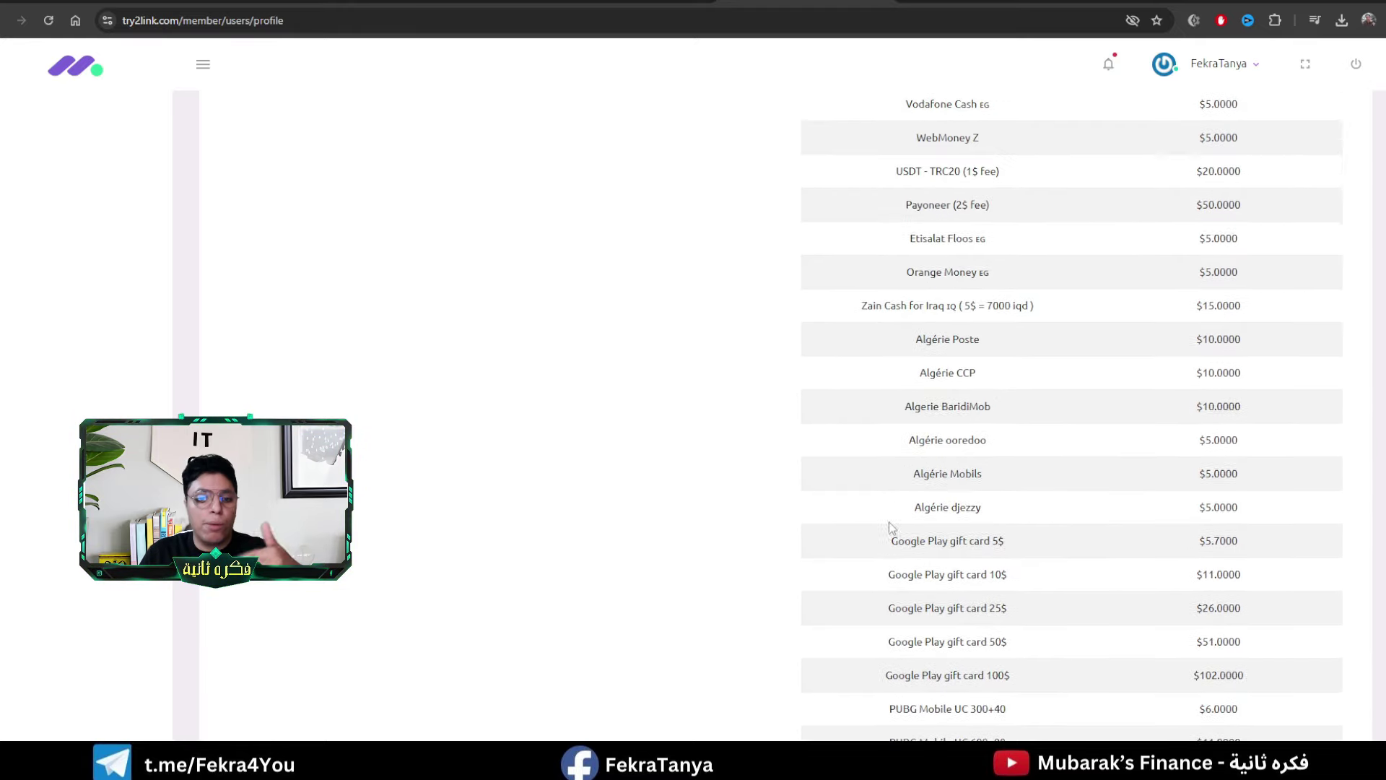
Step: Select Payeer as the withdrawal method and review the withdrawal account instructions and method table
click(541, 316)
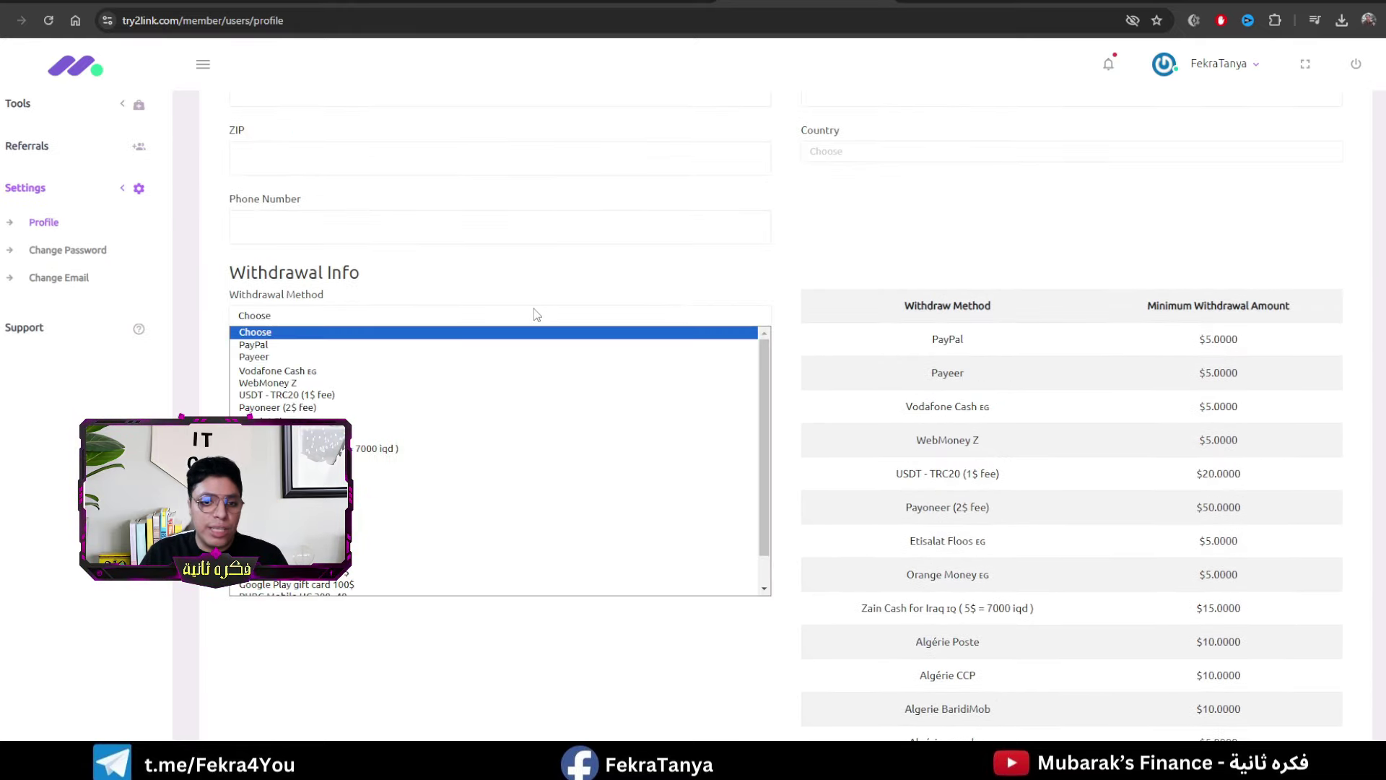
click(418, 358)
scroll(419, 362, down, 8)
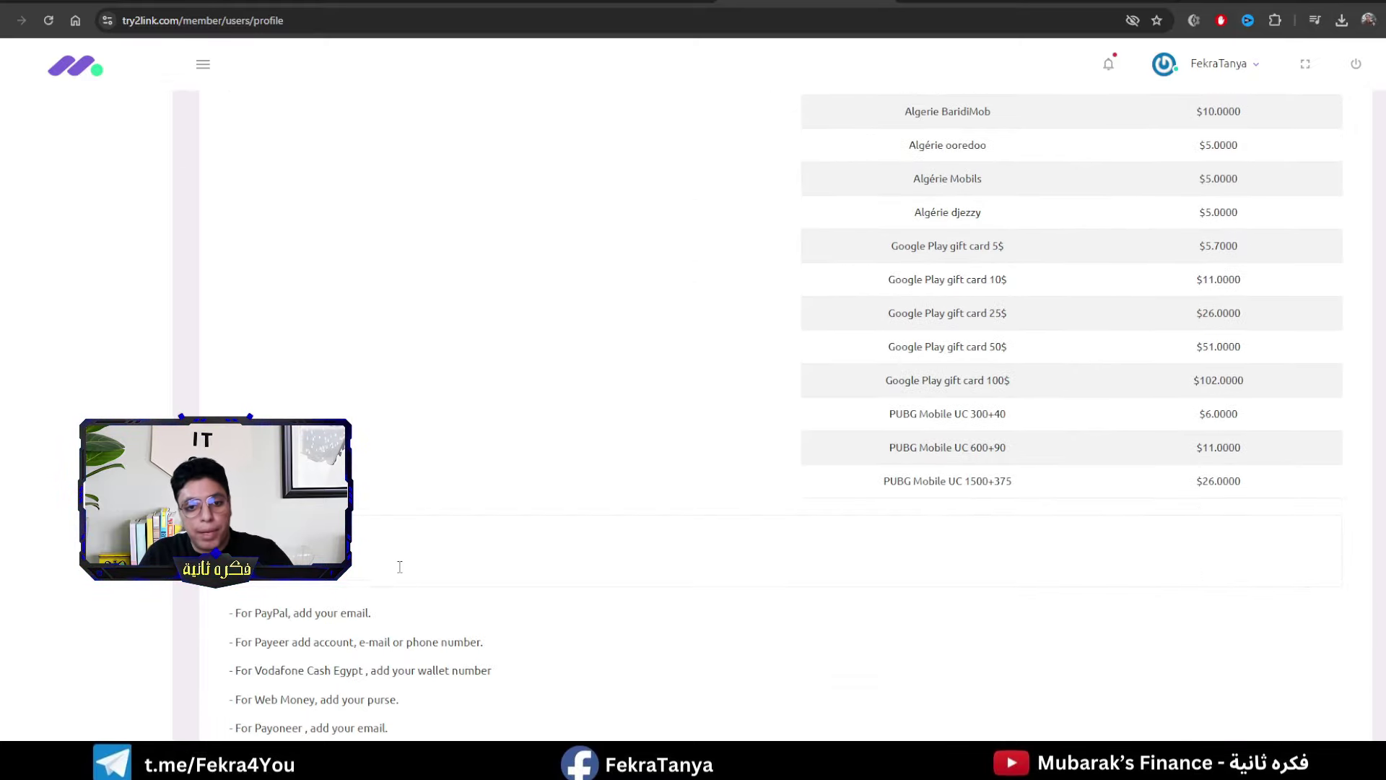
scroll(399, 567, down, 3)
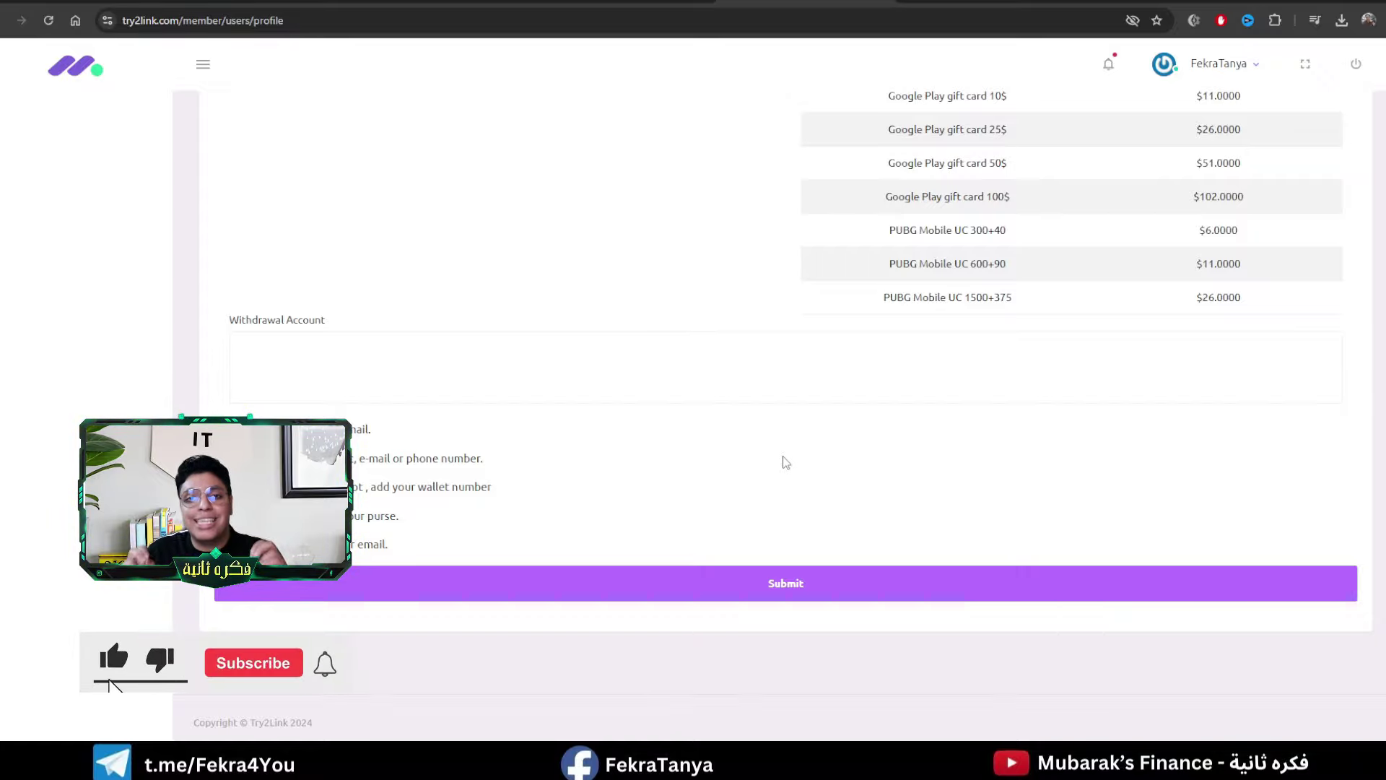
scroll(785, 462, up, 10)
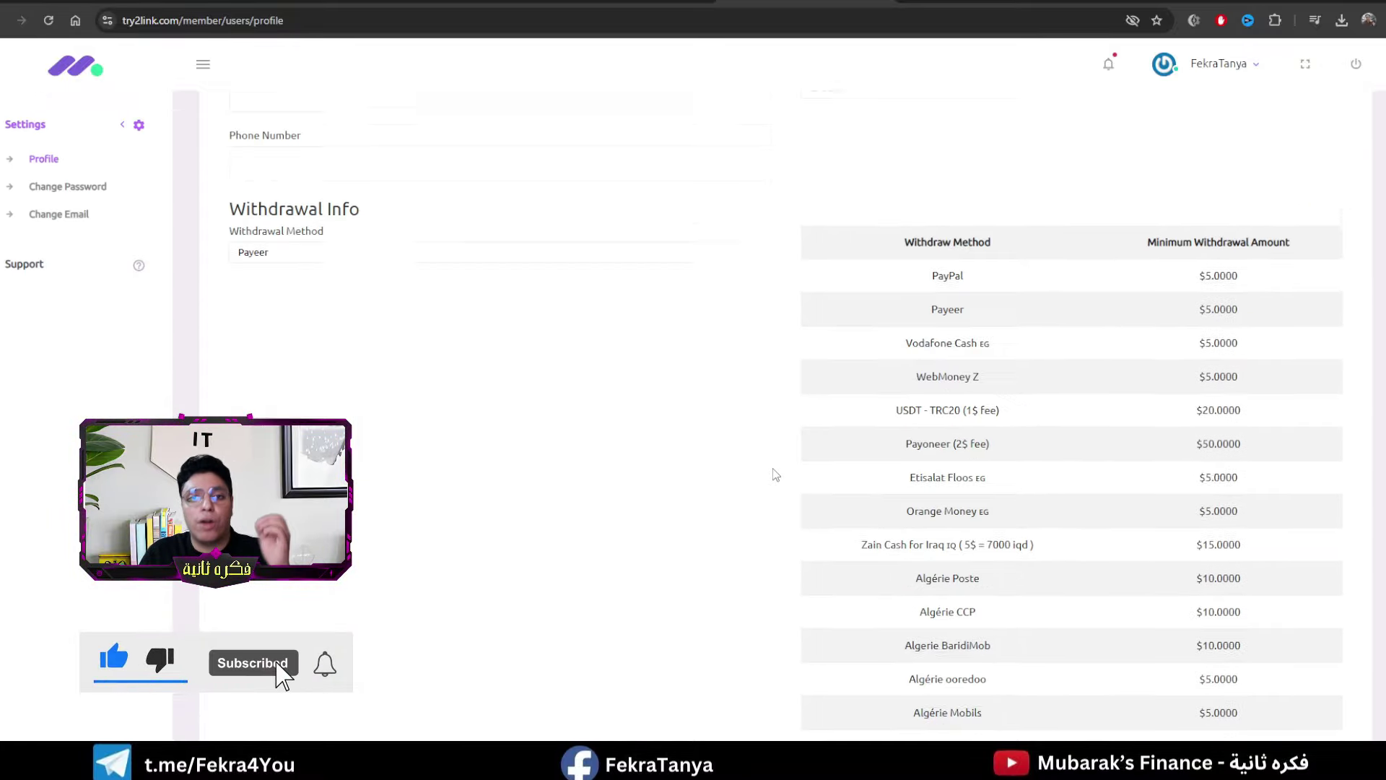
scroll(765, 470, up, 3)
scroll(968, 493, down, 2)
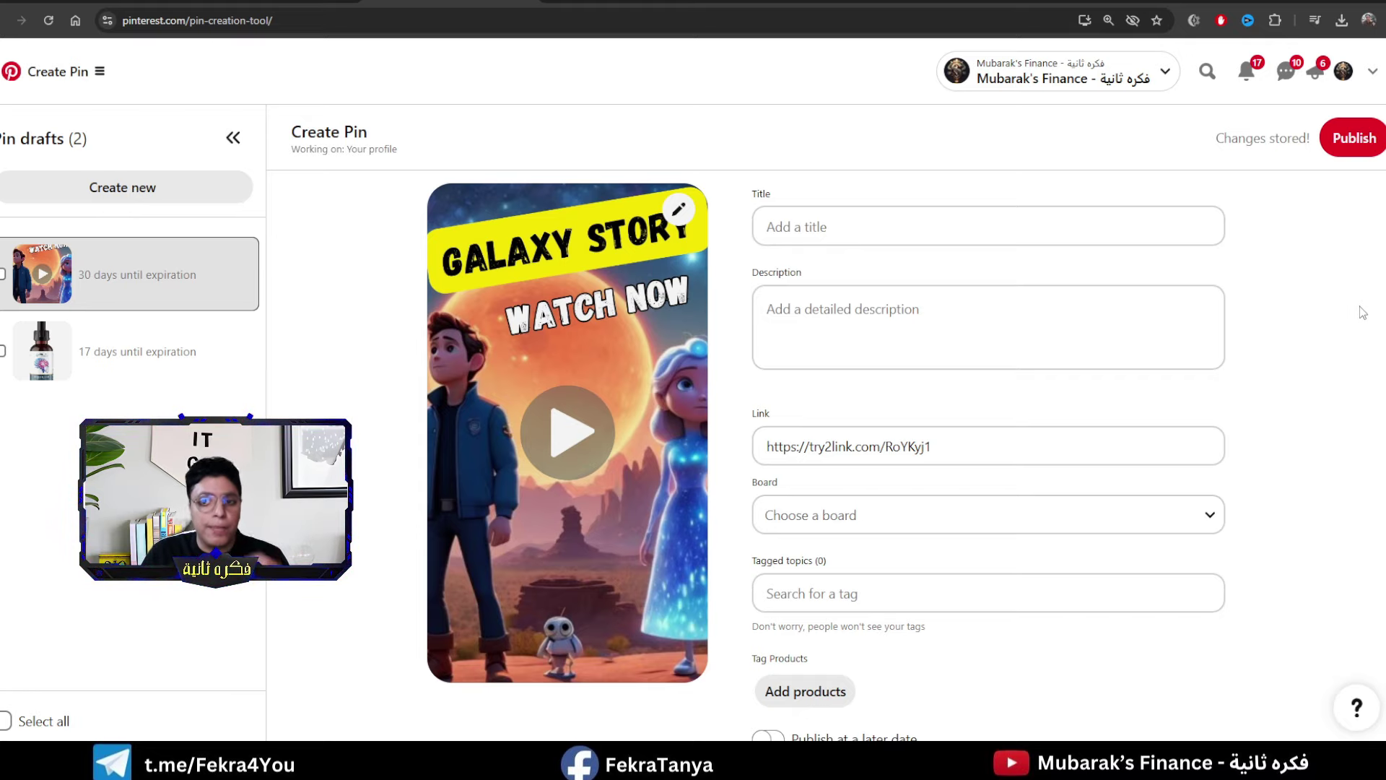
Step: Enter "galaxy story" as both the title and the description of the Pin on Pinterest
click(836, 236)
text(galaxy story)
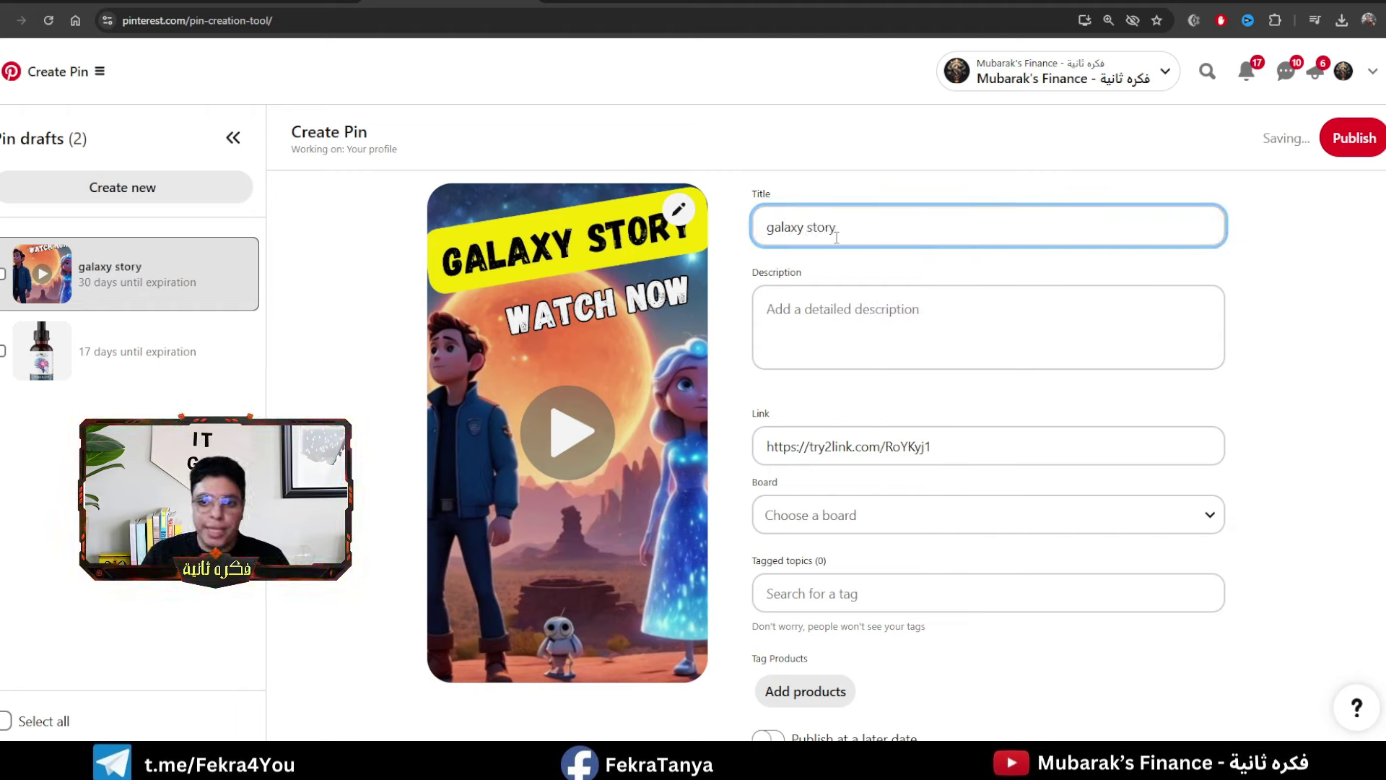
drag(836, 236, 767, 228)
key(ctrl+c)
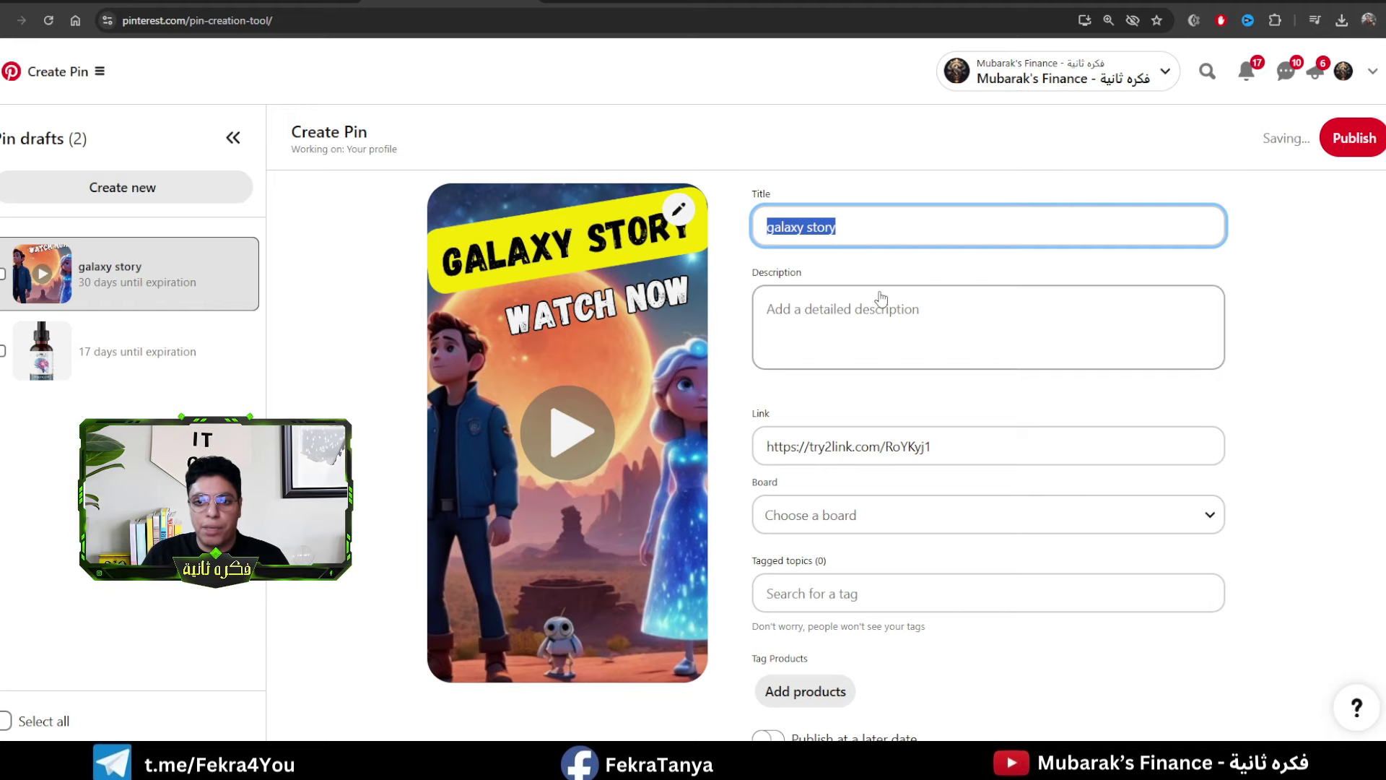
click(879, 297)
key(ctrl+v)
Step: Assign the Galaxy Story Pin to the "Bed story" board
scroll(891, 332, down, 1)
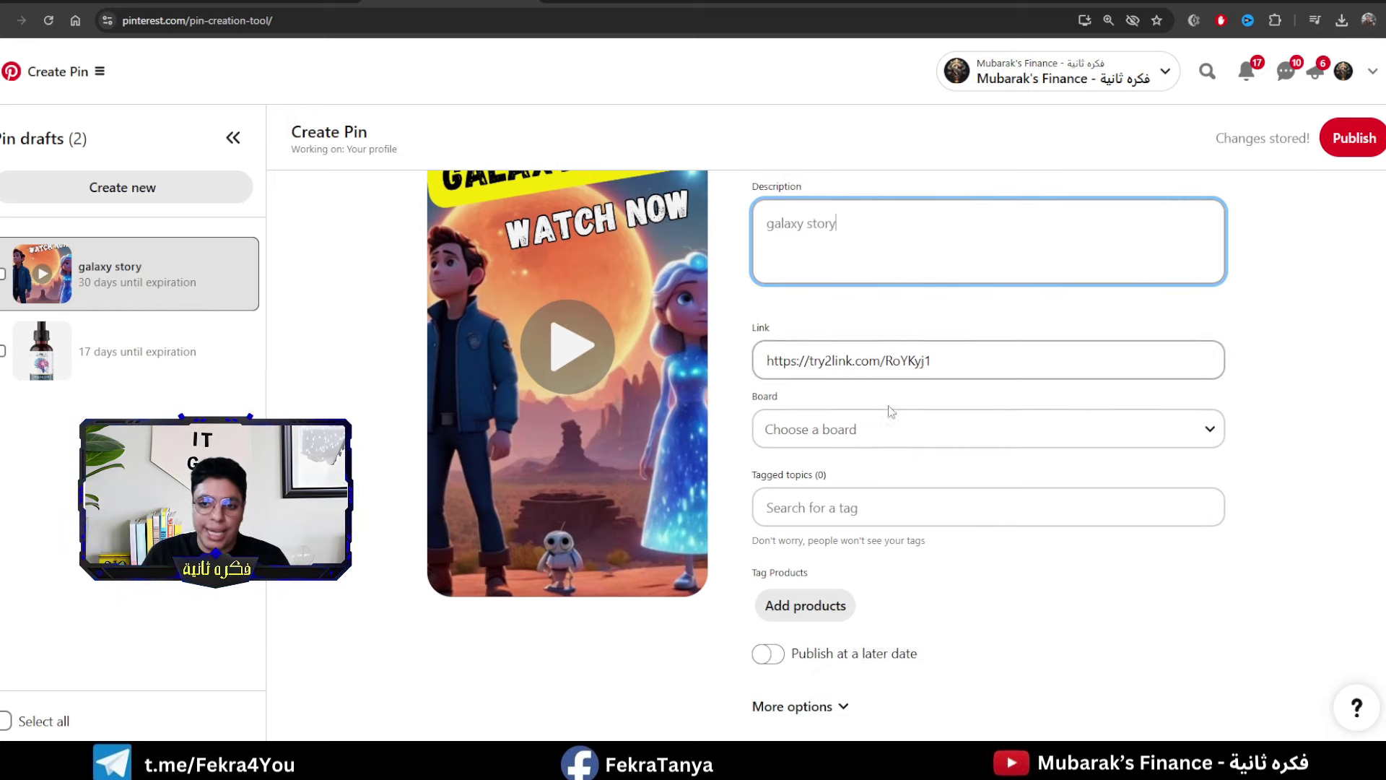
click(866, 429)
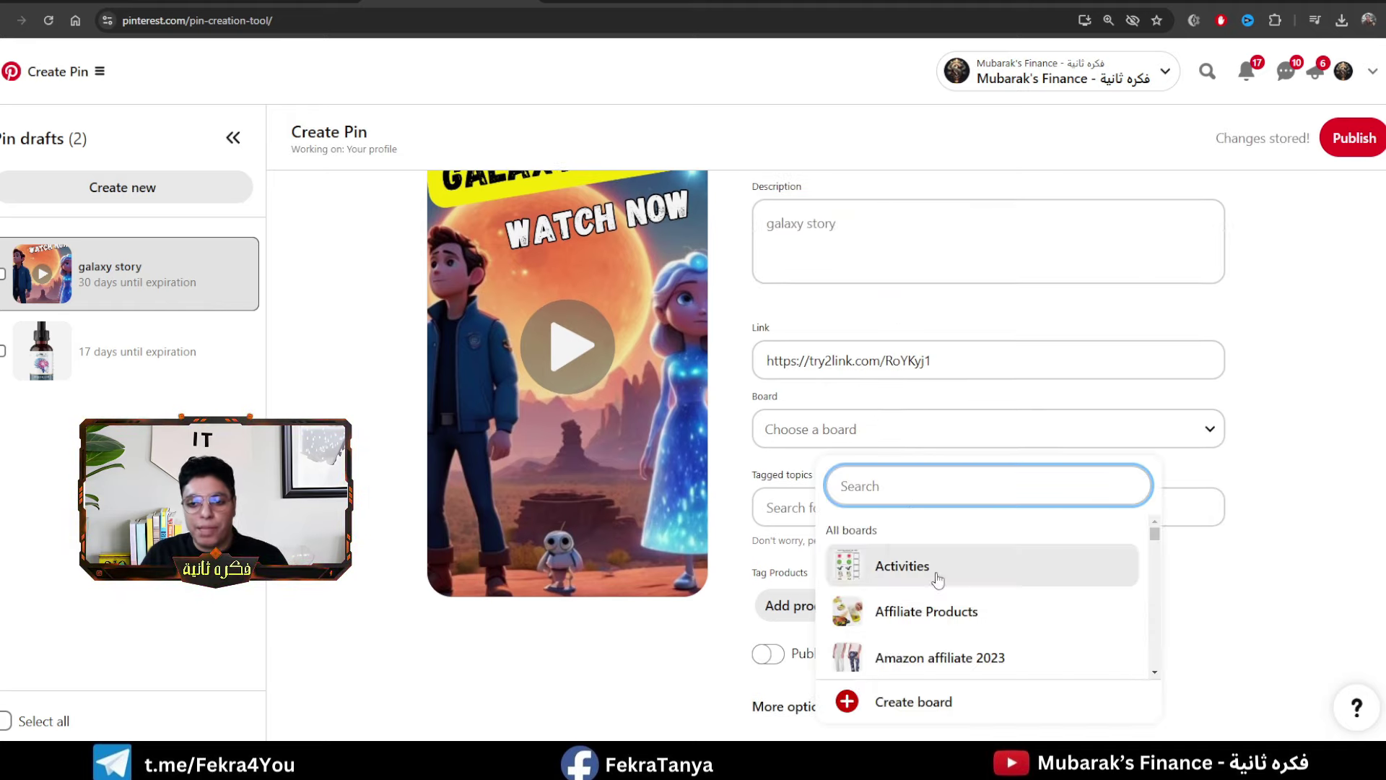
scroll(934, 574, down, 3)
scroll(965, 566, down, 2)
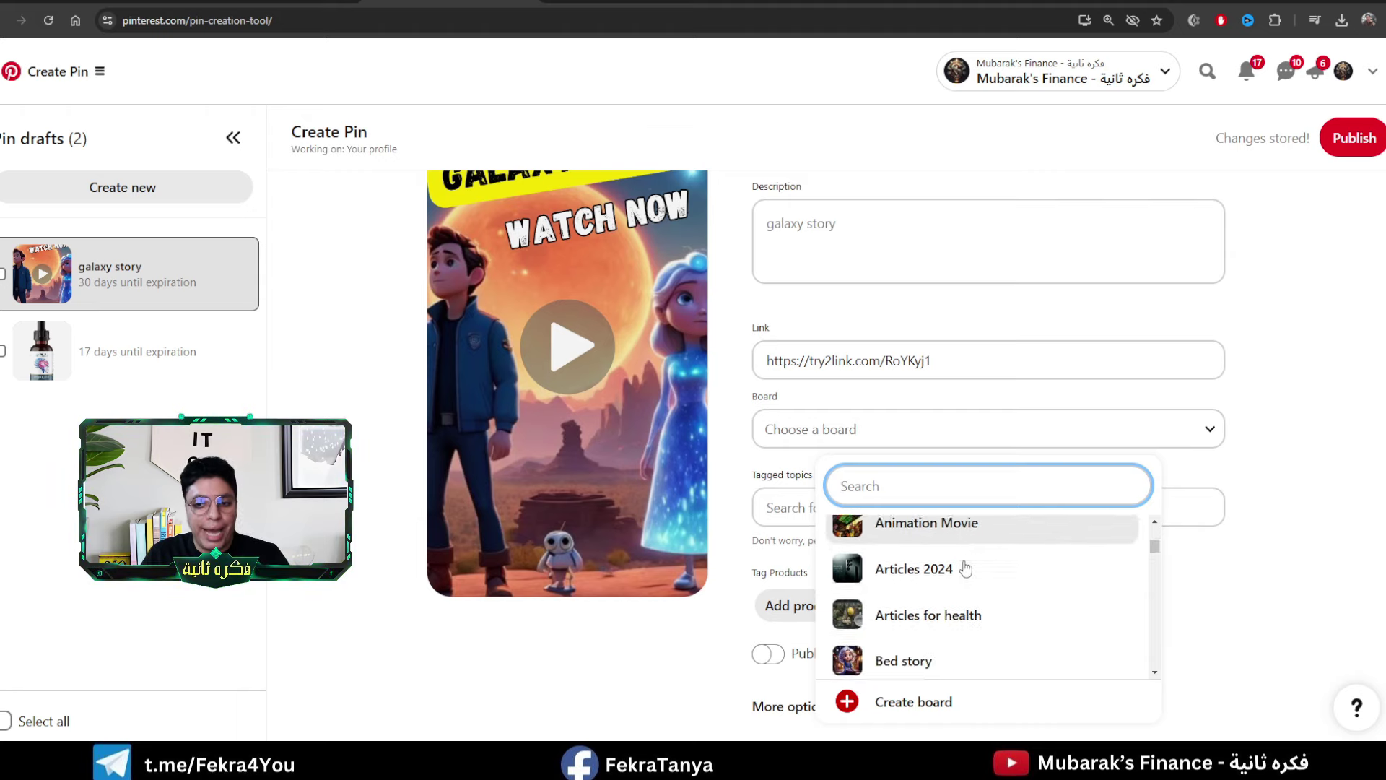
click(963, 562)
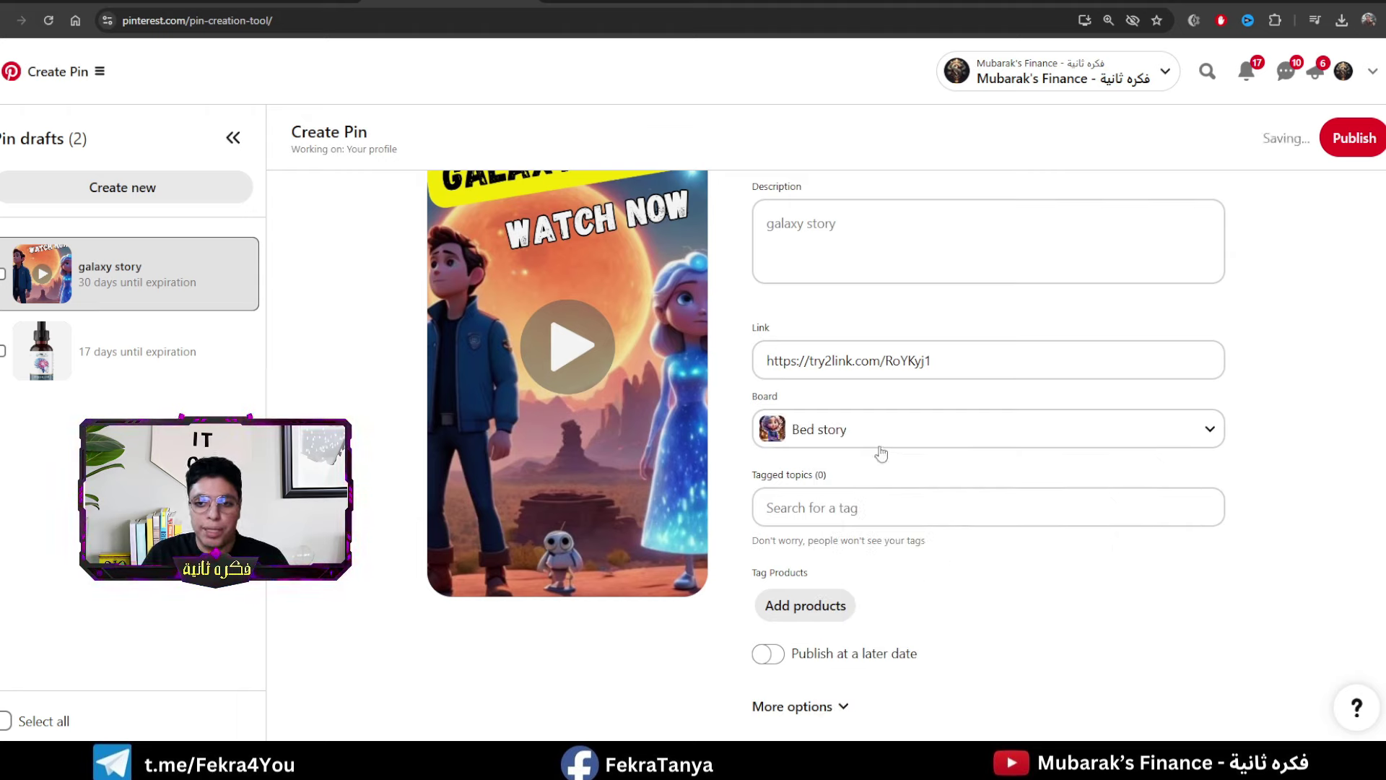
Step: Search the tagged topics for "story" and add the "storytelling" tag to the Pin
click(882, 508)
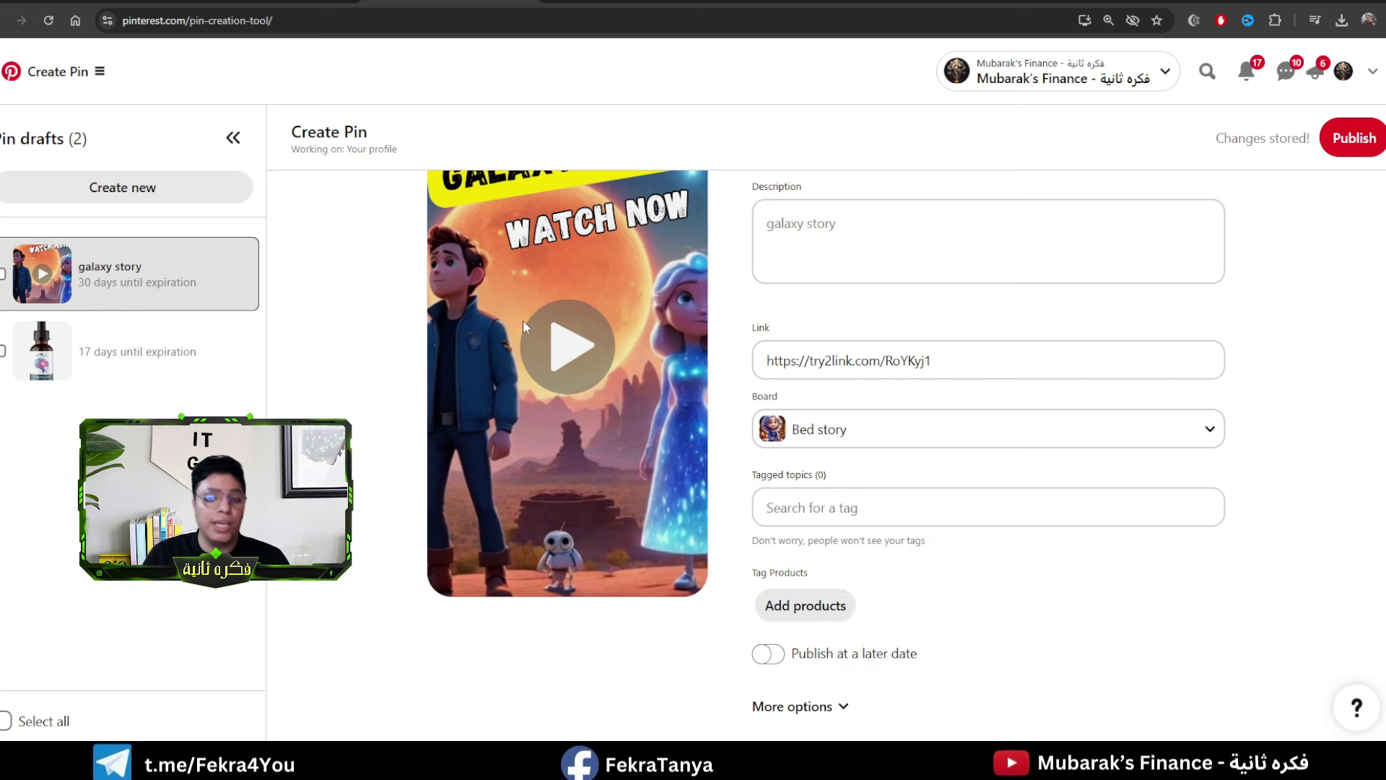
scroll(837, 594, up, 1)
click(837, 593)
text(story)
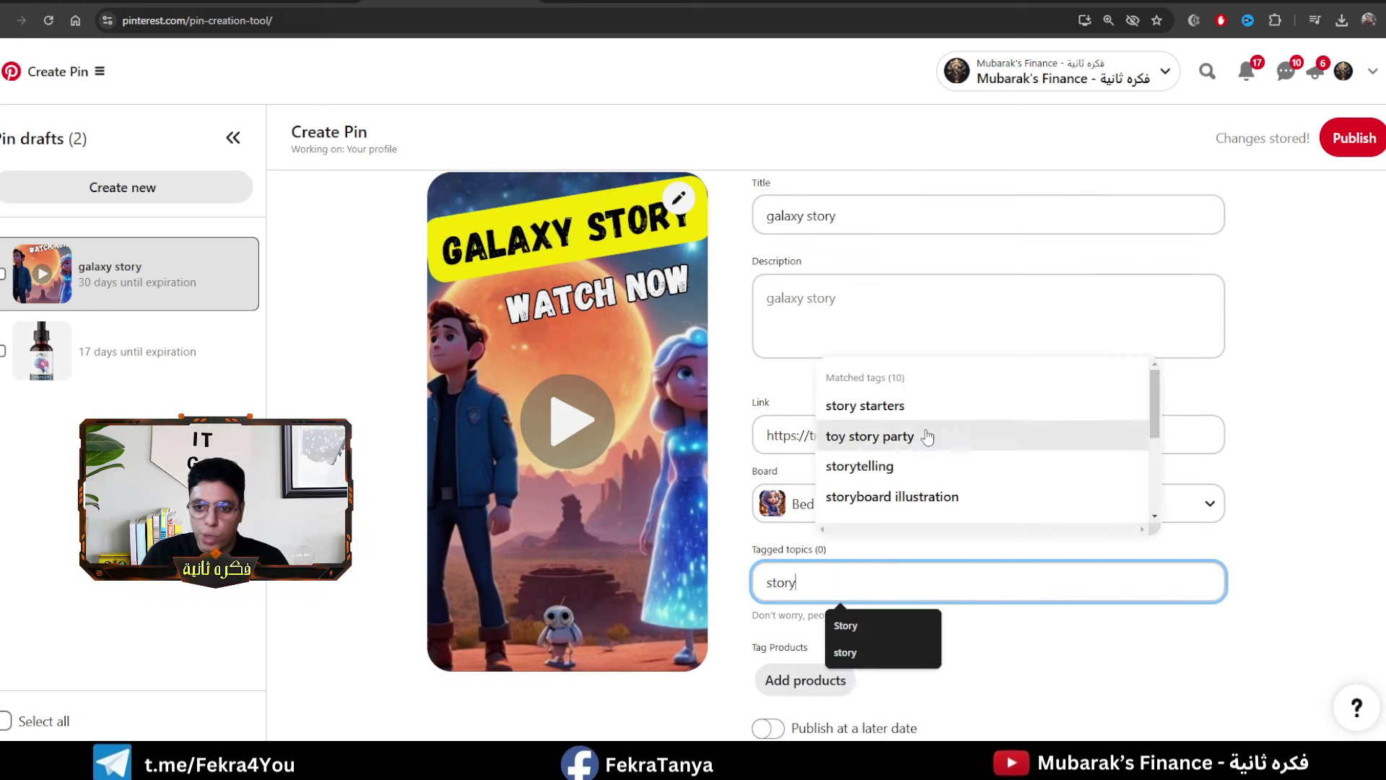
click(929, 467)
scroll(747, 593, down, 2)
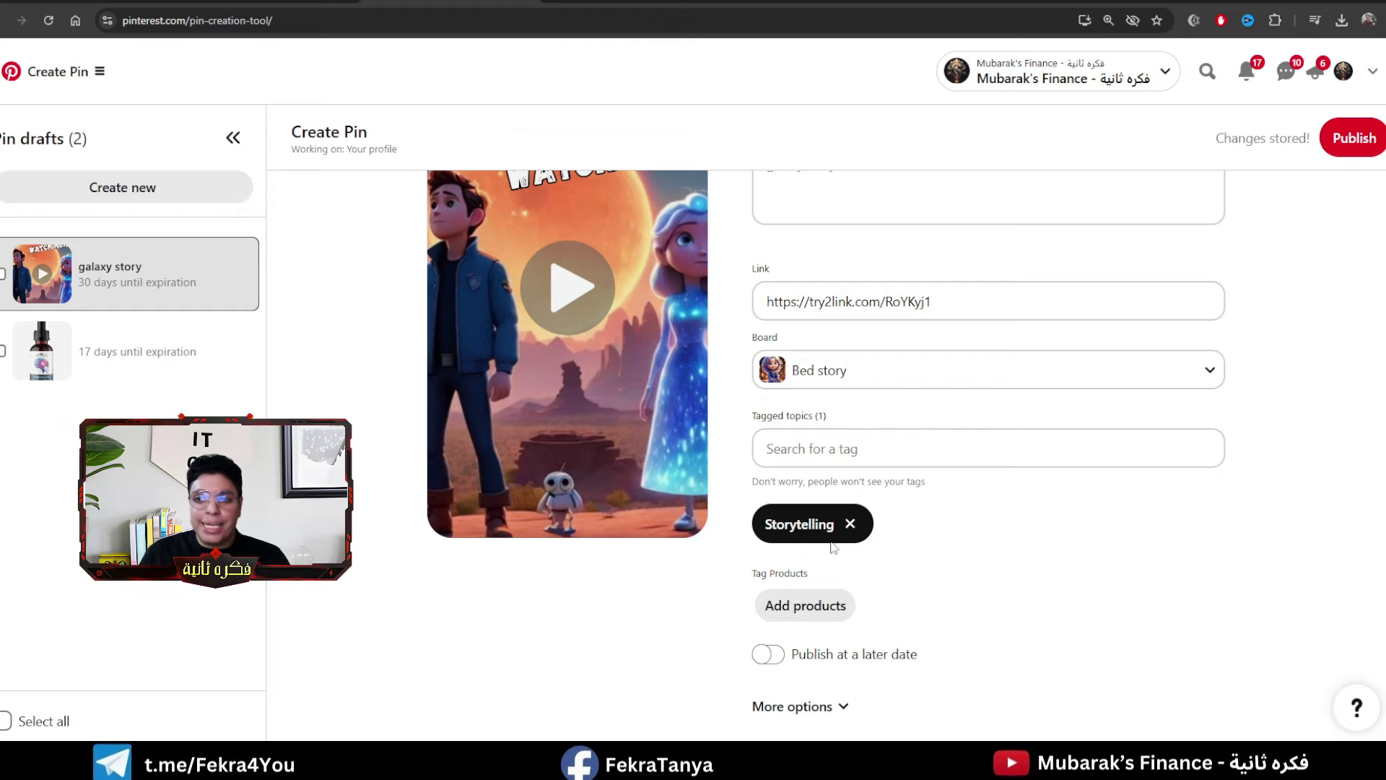
Step: Publish the Galaxy Story Pin and open its published page to review the video, title and try2link link
click(1338, 153)
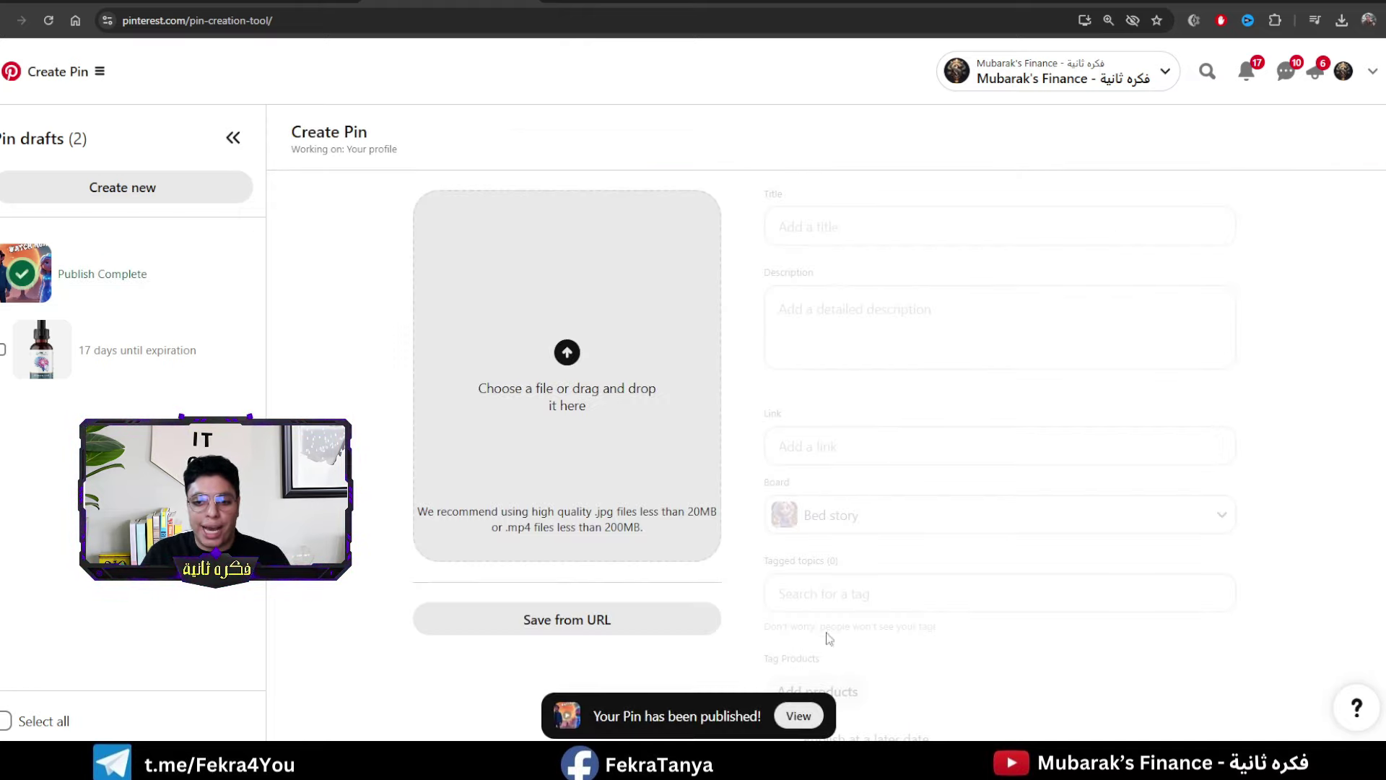
click(798, 715)
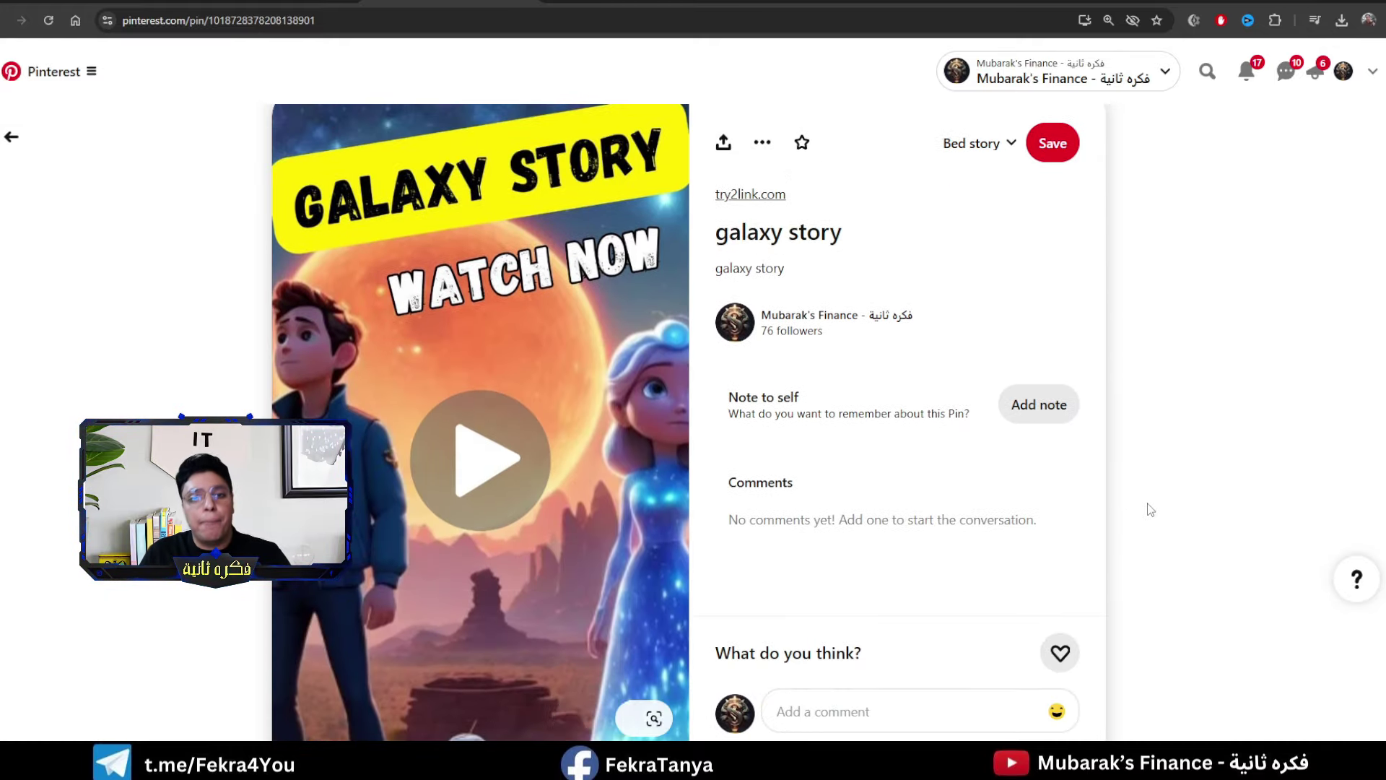
scroll(1148, 507, up, 1)
scroll(441, 303, down, 2)
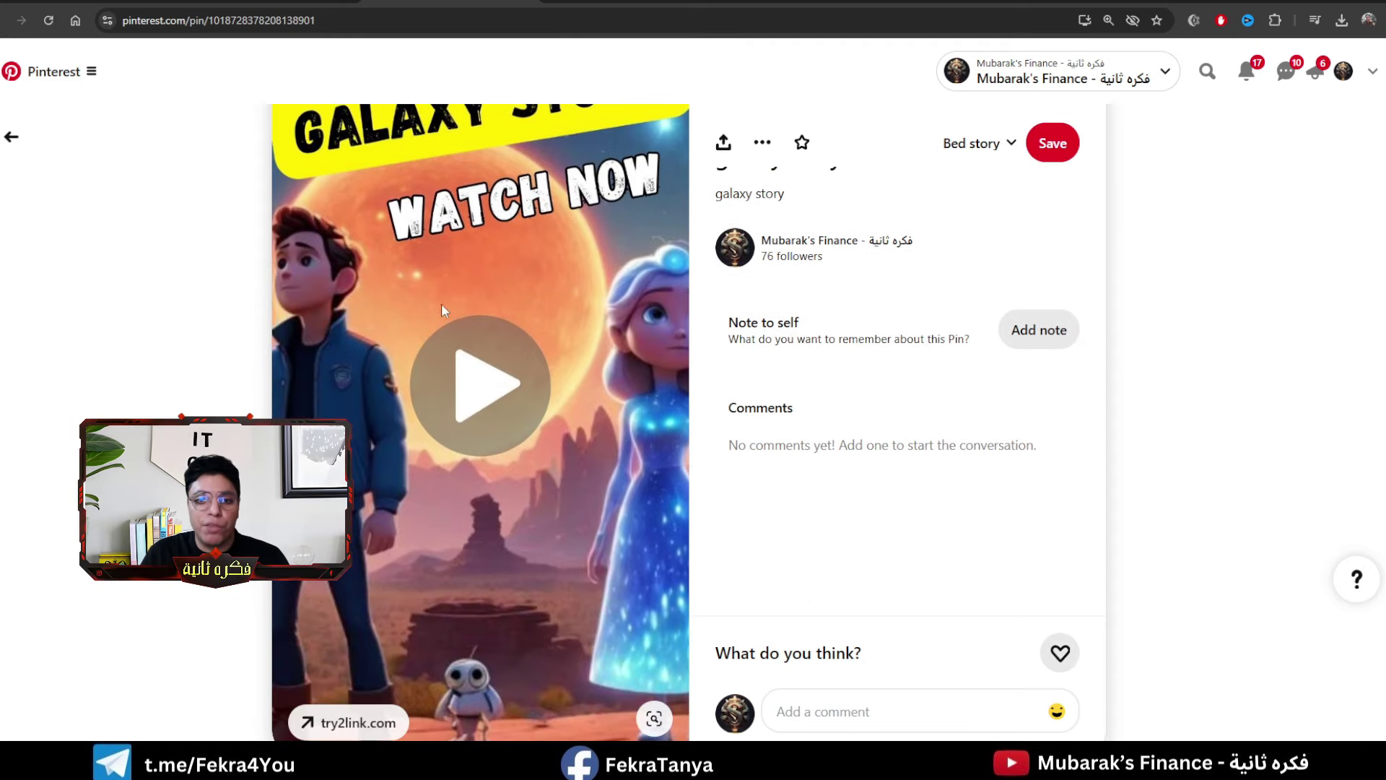
scroll(376, 524, up, 2)
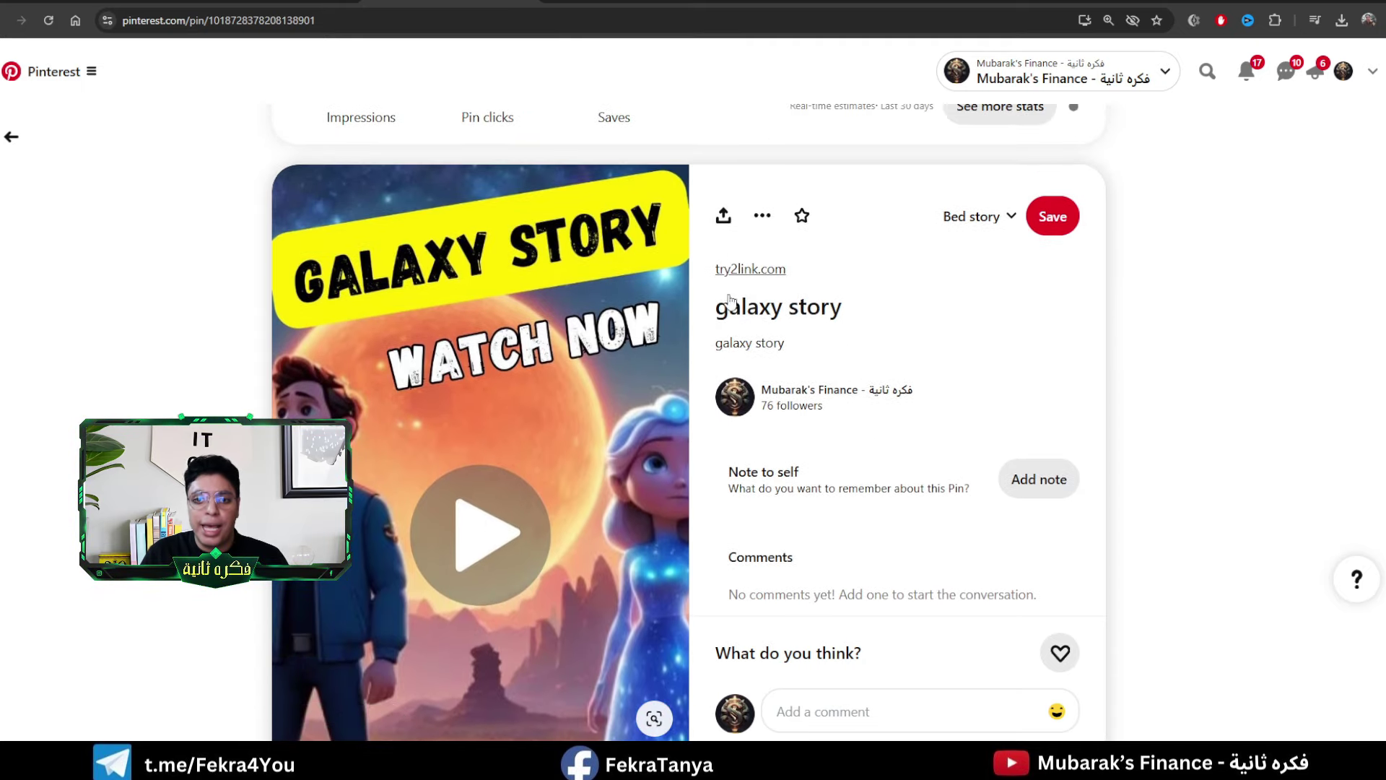